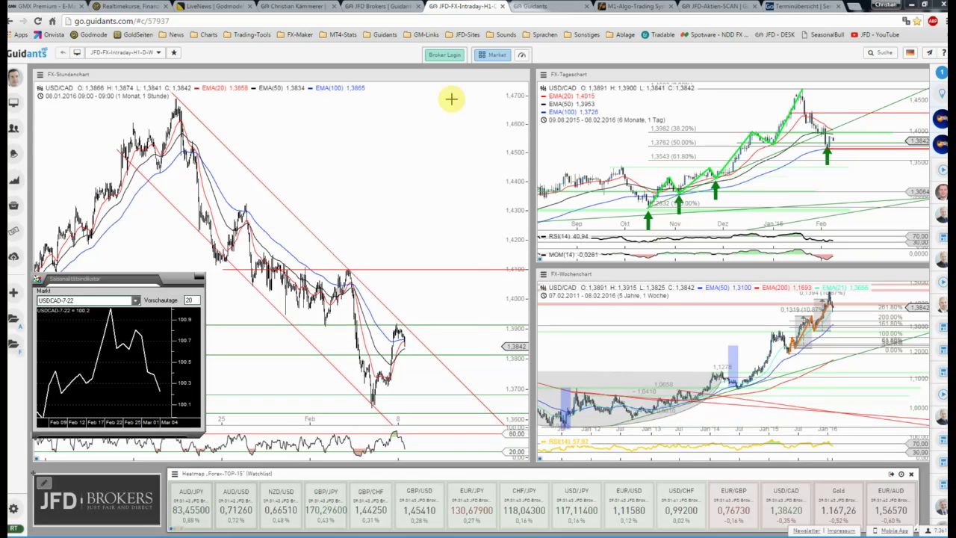
Highlight the EMA(100) line from the daily chart's legend so the rest of the chart fades back
{"action": "left_click", "coordinate": [586, 111]}
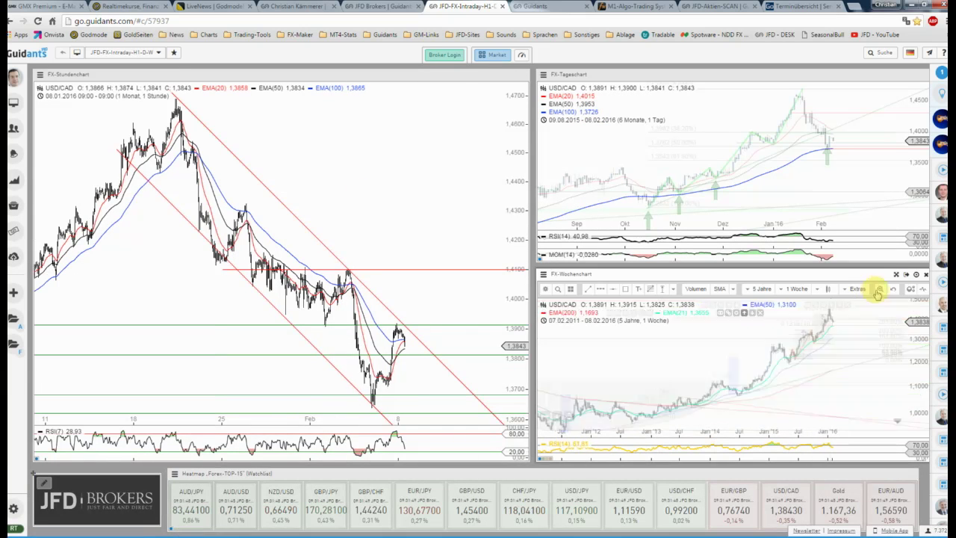
Show the weekly chart full screen, zoomed and rescaled vertically to study its long-term history
{"action": "left_click", "coordinate": [882, 275]}
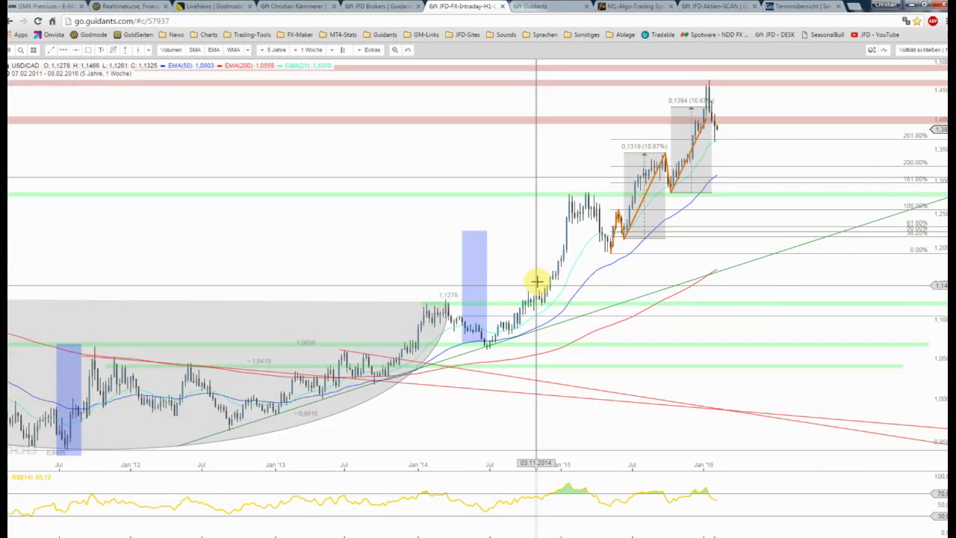
{"action": "scroll", "coordinate": [537, 281], "scroll_direction": "down", "scroll_amount": 3}
{"action": "scroll", "coordinate": [644, 279], "scroll_direction": "down", "scroll_amount": 3}
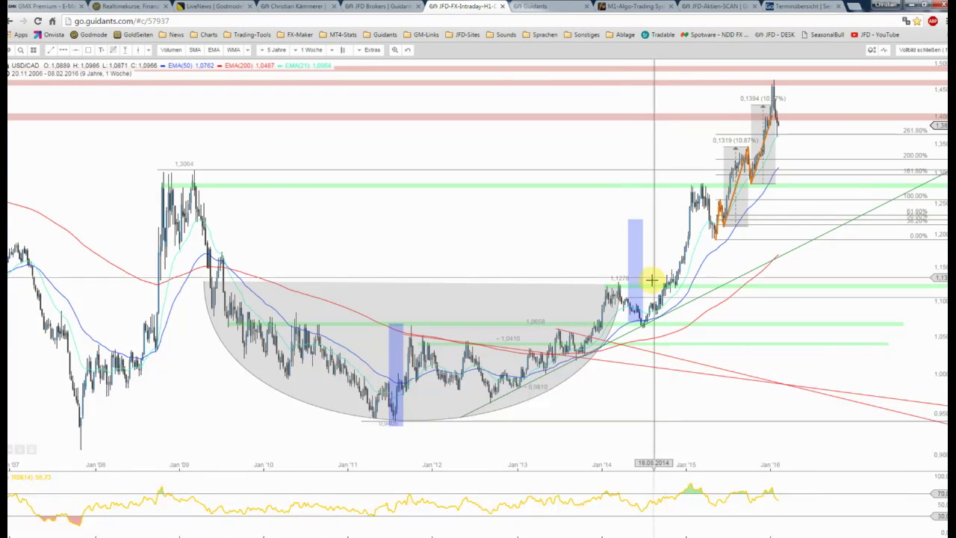
{"action": "scroll", "coordinate": [922, 166], "scroll_direction": "down", "scroll_amount": 3}
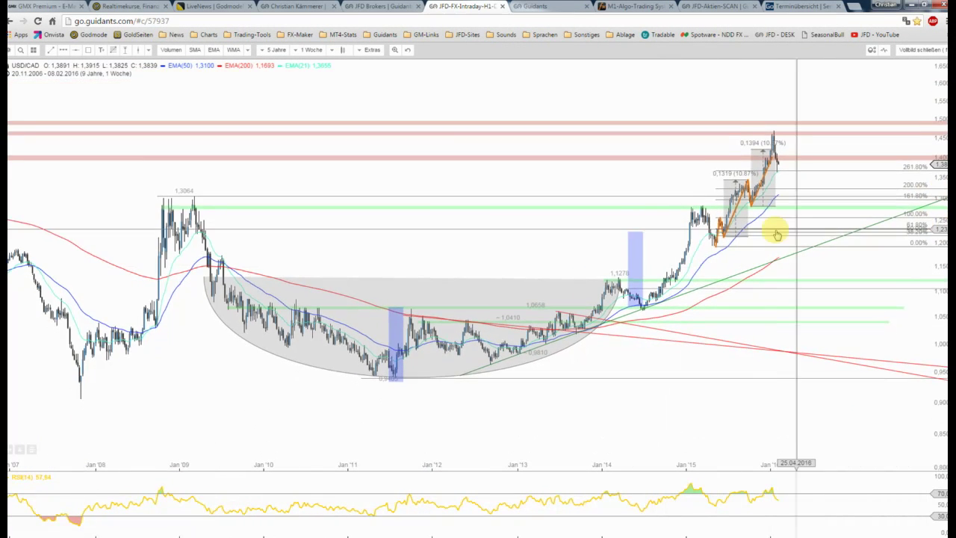
{"action": "scroll", "coordinate": [777, 234], "scroll_direction": "down", "scroll_amount": 2}
{"action": "scroll", "coordinate": [776, 234], "scroll_direction": "down", "scroll_amount": 2}
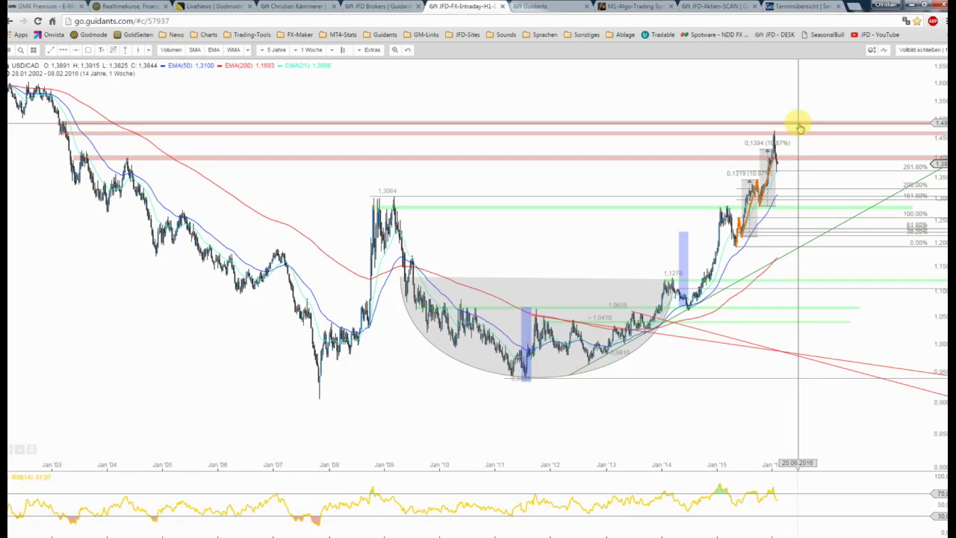
{"action": "scroll", "coordinate": [794, 156], "scroll_direction": "up", "scroll_amount": 3}
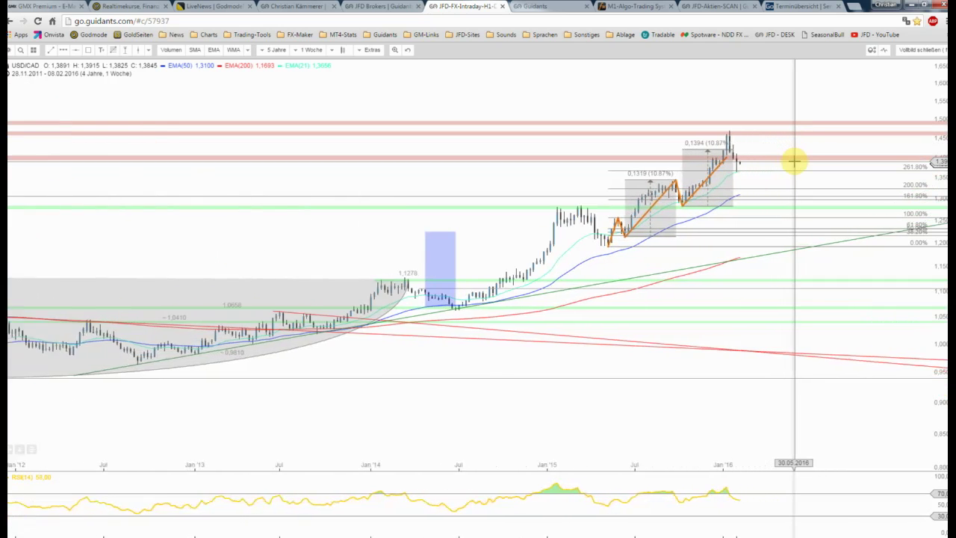
{"action": "scroll", "coordinate": [793, 160], "scroll_direction": "up", "scroll_amount": 2}
{"action": "scroll", "coordinate": [926, 177], "scroll_direction": "down", "scroll_amount": 1}
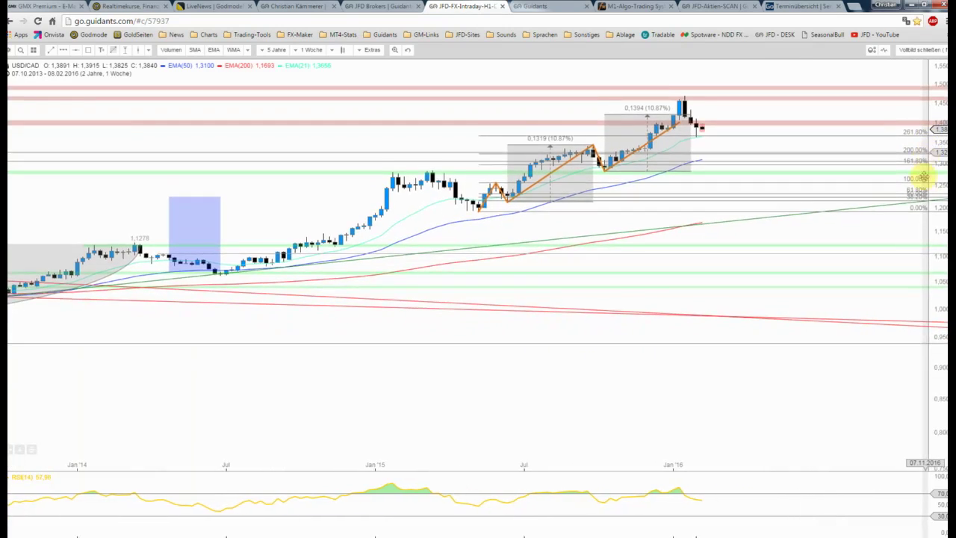
{"action": "left_click_drag", "start_coordinate": [924, 177], "coordinate": [937, 137]}
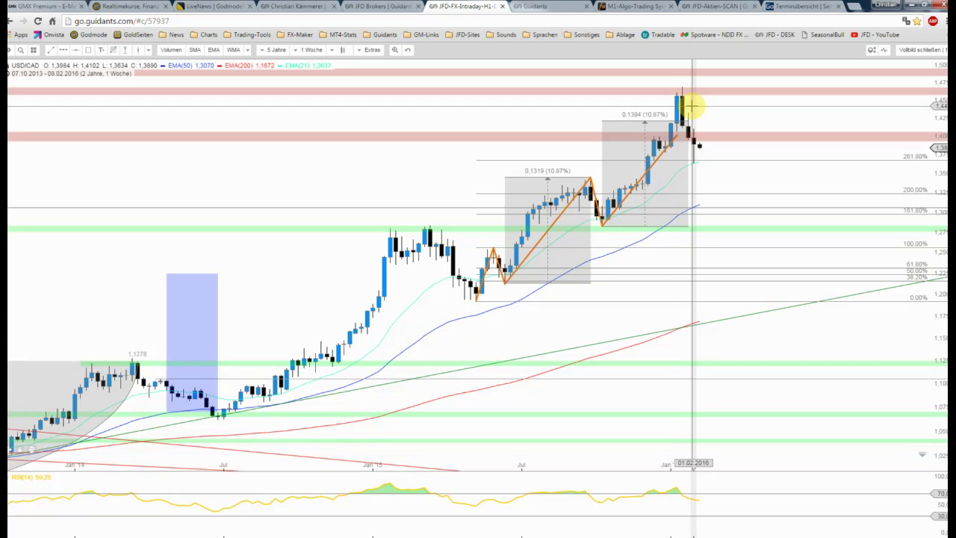
{"action": "scroll", "coordinate": [695, 112], "scroll_direction": "up", "scroll_amount": 2}
{"action": "scroll", "coordinate": [710, 141], "scroll_direction": "up", "scroll_amount": 2}
{"action": "scroll", "coordinate": [687, 132], "scroll_direction": "up", "scroll_amount": 2}
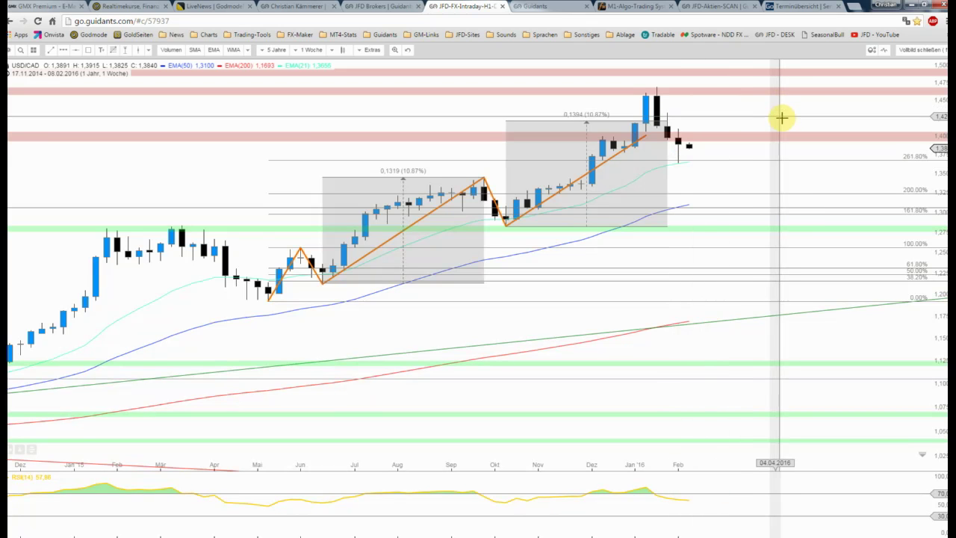
Return to the three-chart dashboard and bring up the daily chart's settings
{"action": "scroll", "coordinate": [783, 118], "scroll_direction": "down", "scroll_amount": 2}
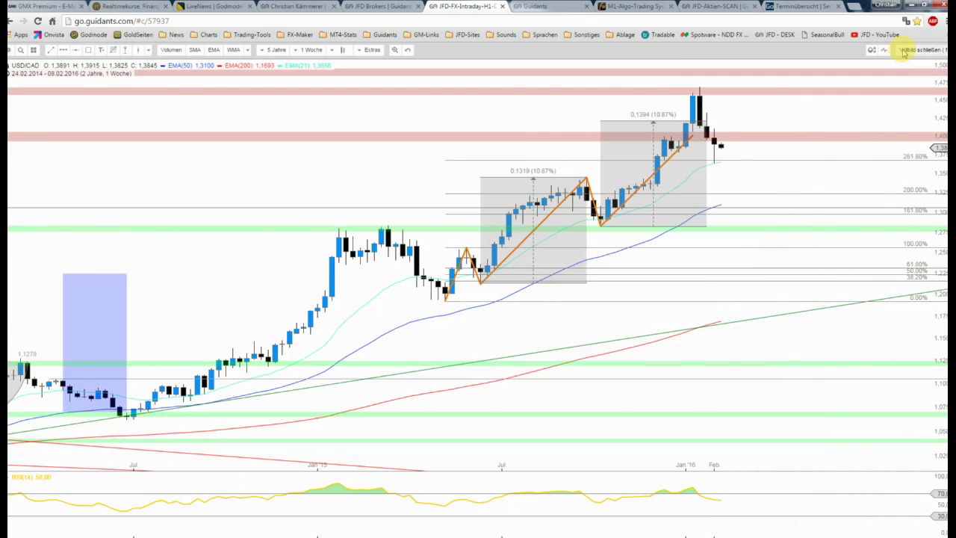
{"action": "left_click", "coordinate": [915, 50]}
{"action": "left_click", "coordinate": [906, 74]}
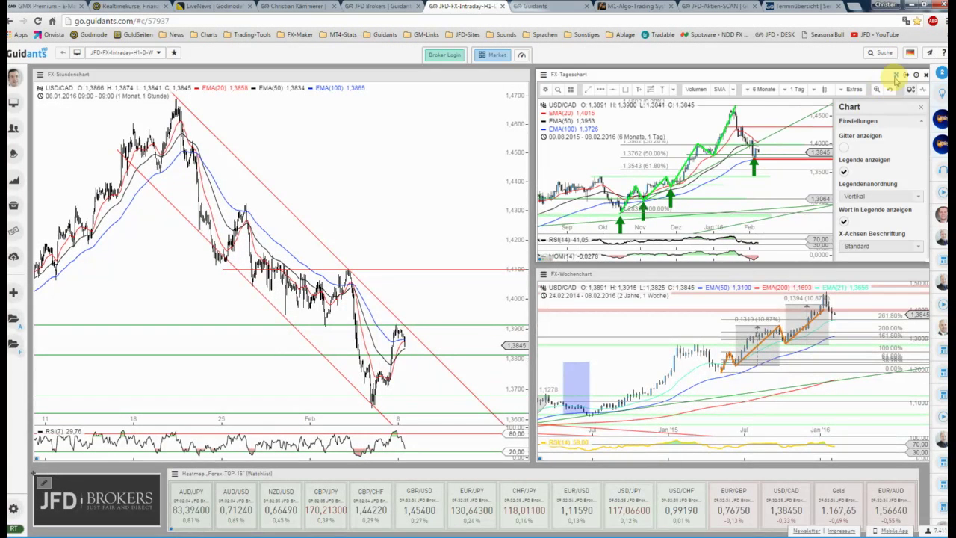
Show the daily chart full screen, zoomed to roughly October 2015 through February 2016
{"action": "left_click", "coordinate": [915, 75]}
{"action": "scroll", "coordinate": [651, 260], "scroll_direction": "up", "scroll_amount": 1}
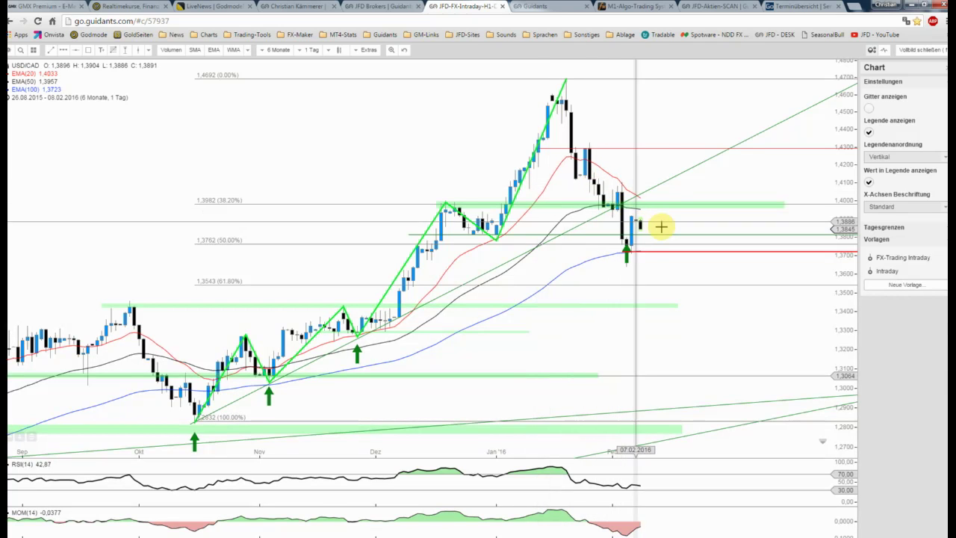
{"action": "scroll", "coordinate": [663, 225], "scroll_direction": "up", "scroll_amount": 1}
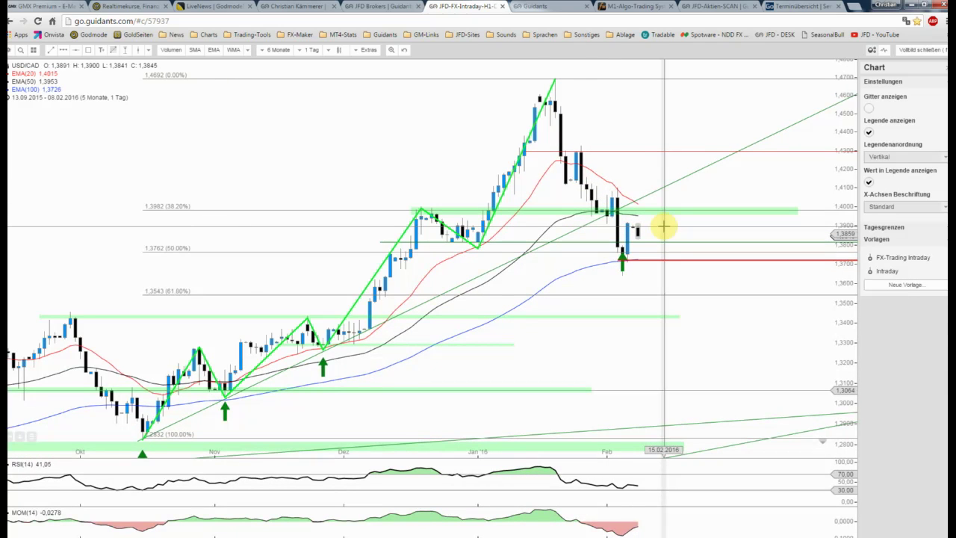
{"action": "scroll", "coordinate": [663, 226], "scroll_direction": "up", "scroll_amount": 1}
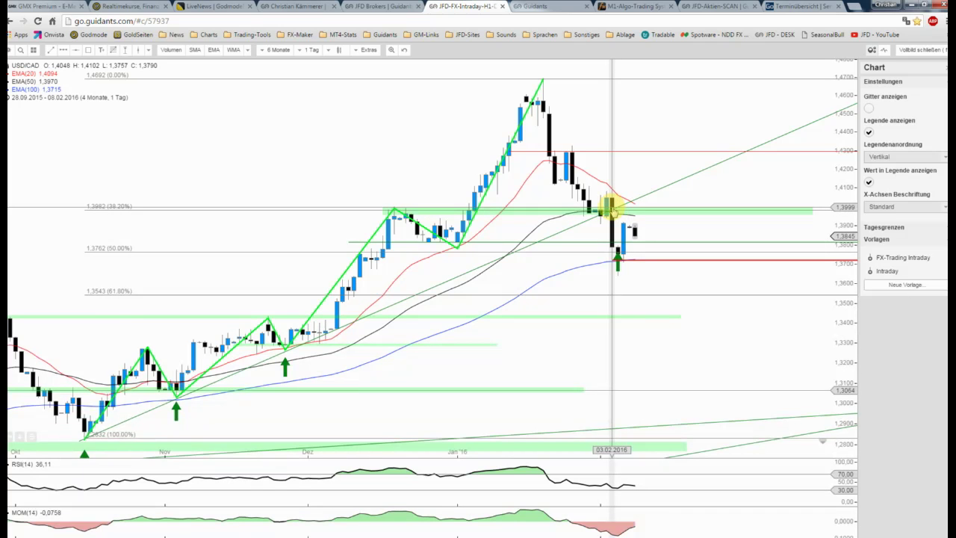
{"action": "scroll", "coordinate": [644, 247], "scroll_direction": "up", "scroll_amount": 1}
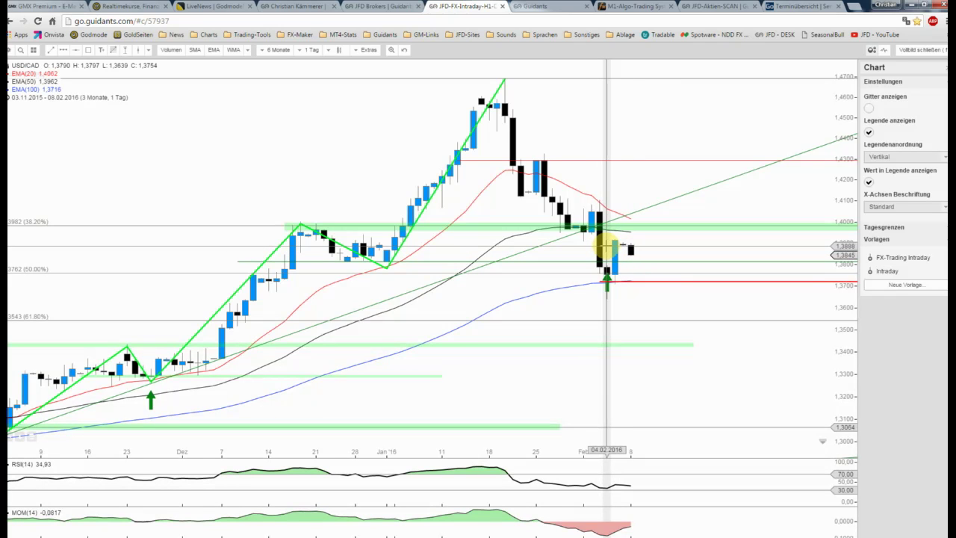
{"action": "scroll", "coordinate": [606, 246], "scroll_direction": "down", "scroll_amount": 1}
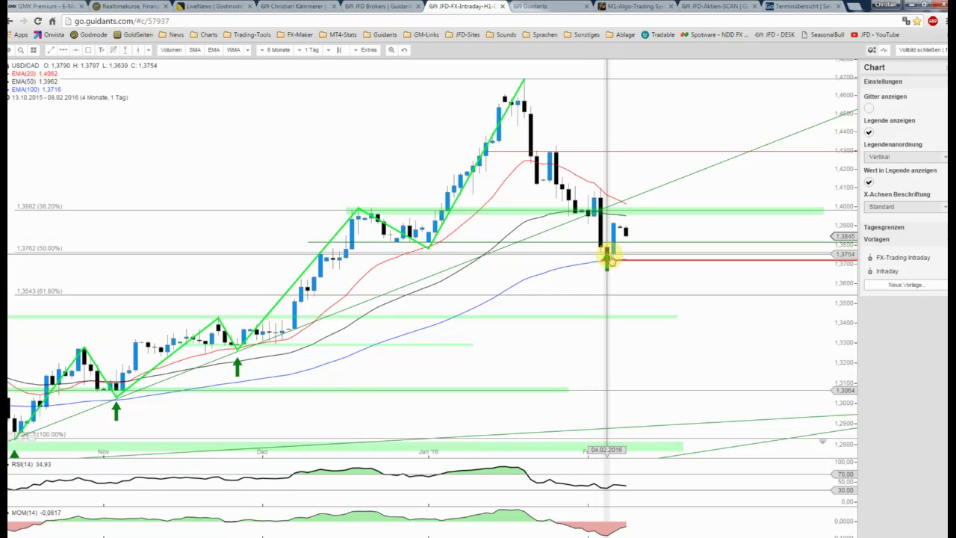
{"action": "left_click", "coordinate": [607, 270]}
{"action": "right_click", "coordinate": [607, 270]}
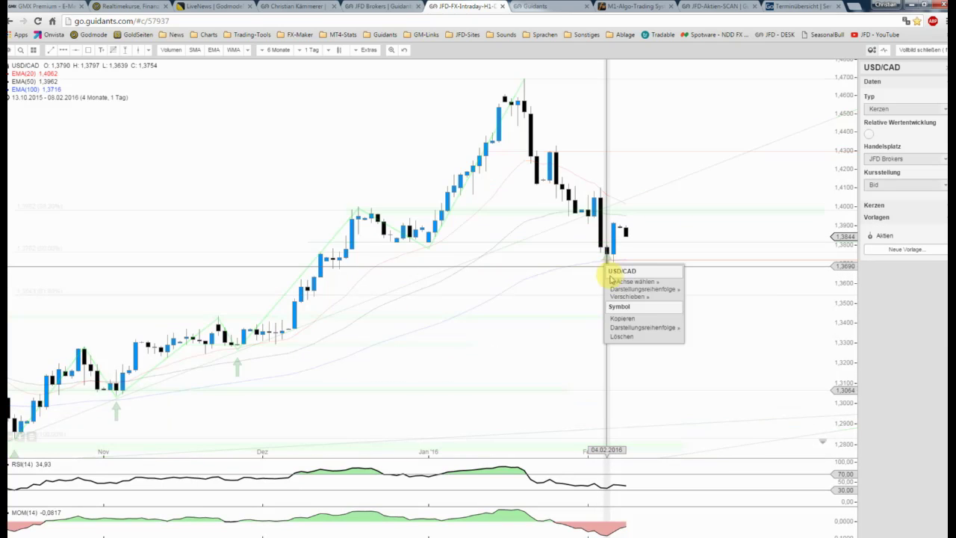
{"action": "left_click", "coordinate": [625, 317]}
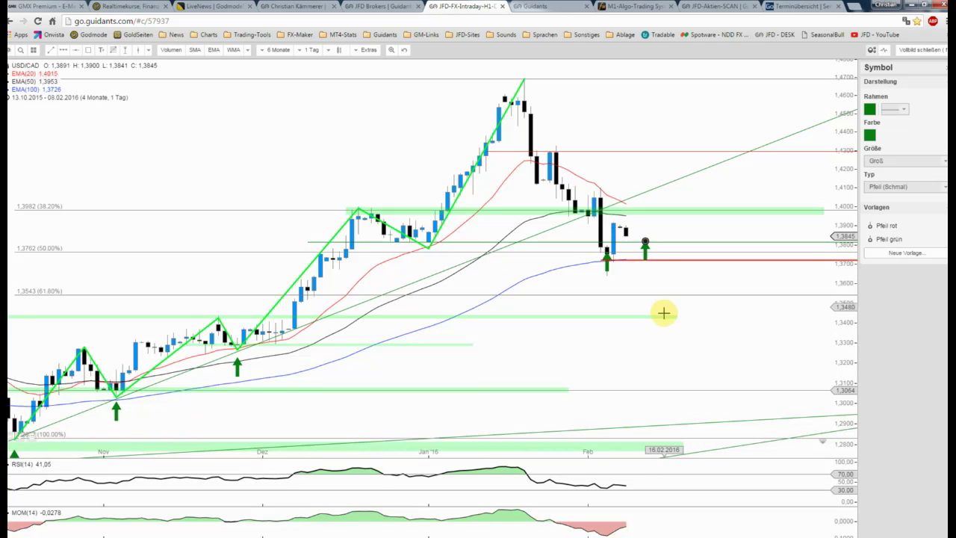
{"action": "right_click", "coordinate": [646, 254]}
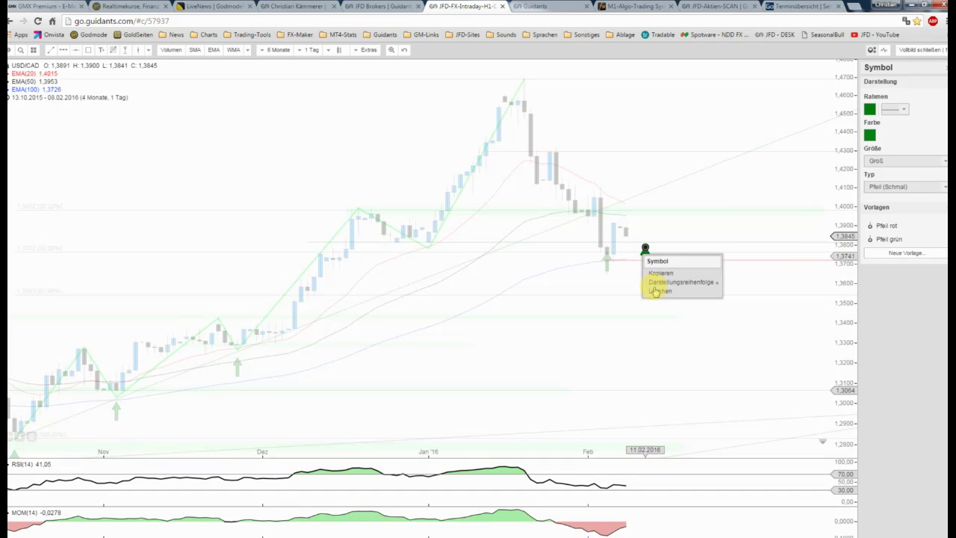
{"action": "left_click", "coordinate": [654, 292]}
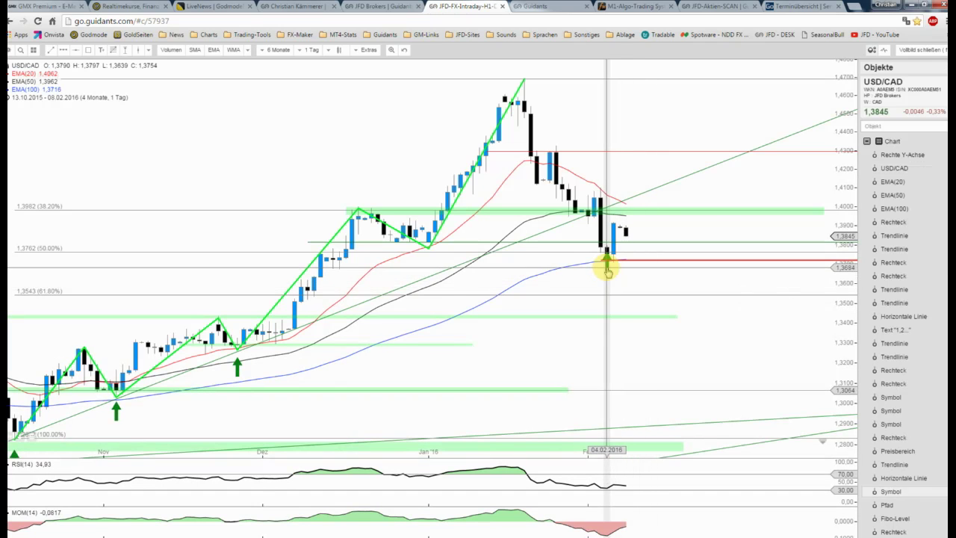
{"action": "right_click", "coordinate": [608, 269]}
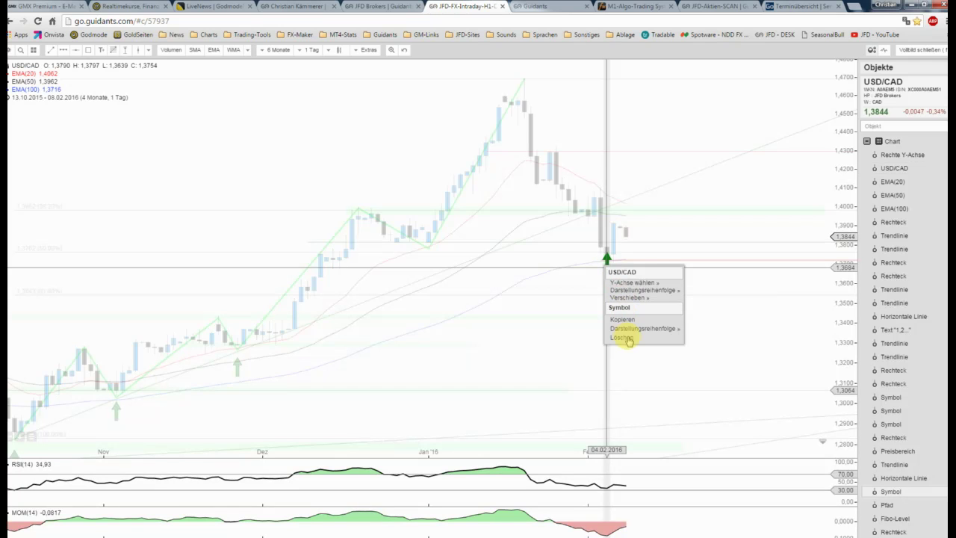
{"action": "left_click", "coordinate": [629, 341]}
{"action": "left_click", "coordinate": [635, 260]}
{"action": "left_click_drag", "start_coordinate": [635, 260], "coordinate": [612, 279]}
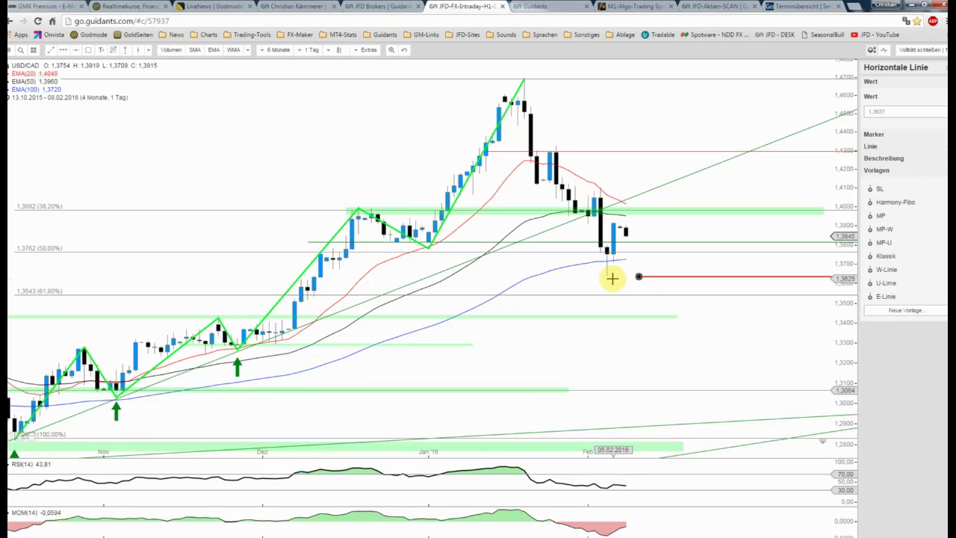
{"action": "scroll", "coordinate": [612, 279], "scroll_direction": "up", "scroll_amount": 2}
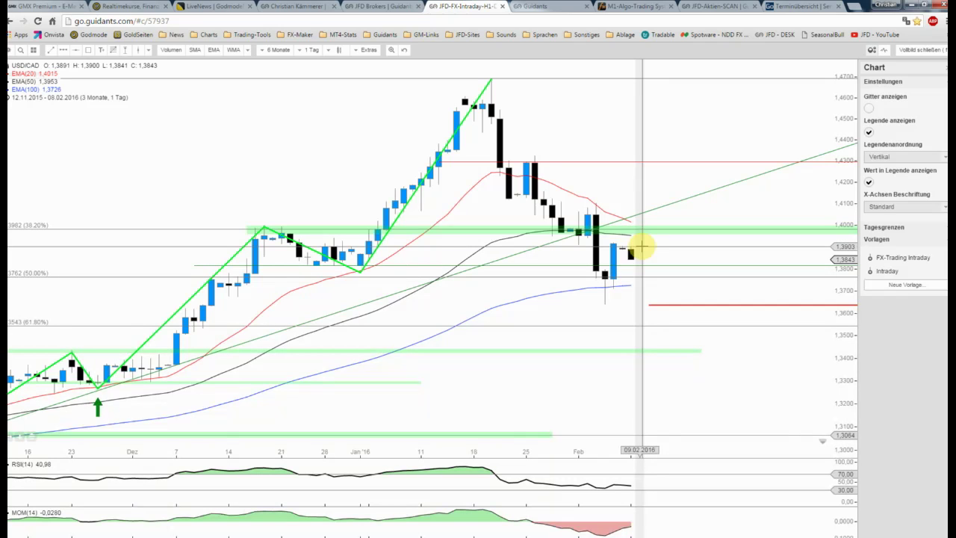
{"action": "scroll", "coordinate": [640, 246], "scroll_direction": "down", "scroll_amount": 1}
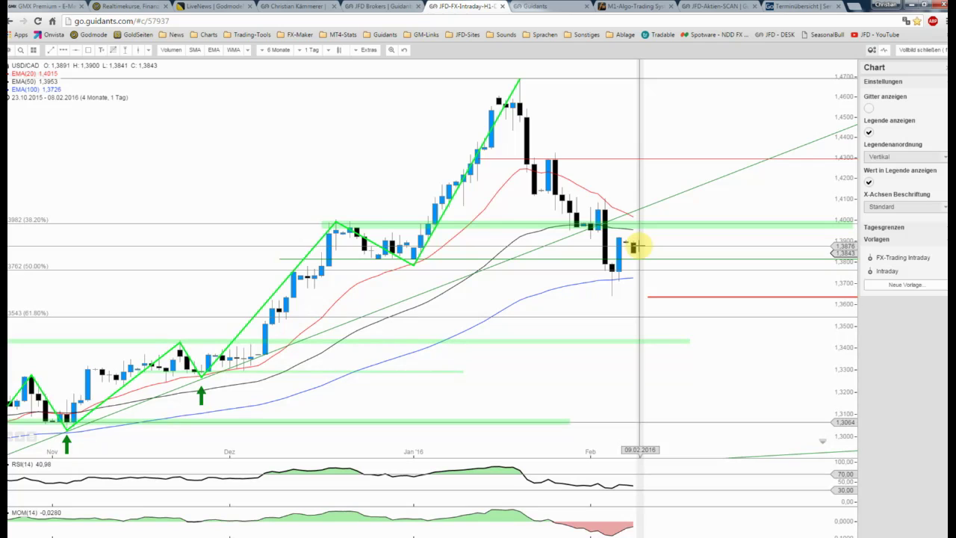
{"action": "scroll", "coordinate": [642, 250], "scroll_direction": "down", "scroll_amount": 2}
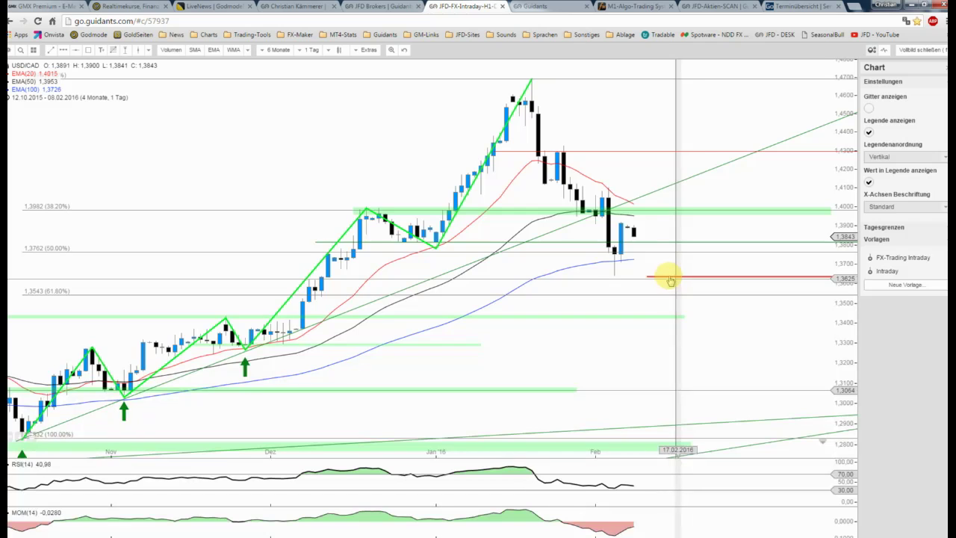
{"action": "scroll", "coordinate": [666, 267], "scroll_direction": "up", "scroll_amount": 2}
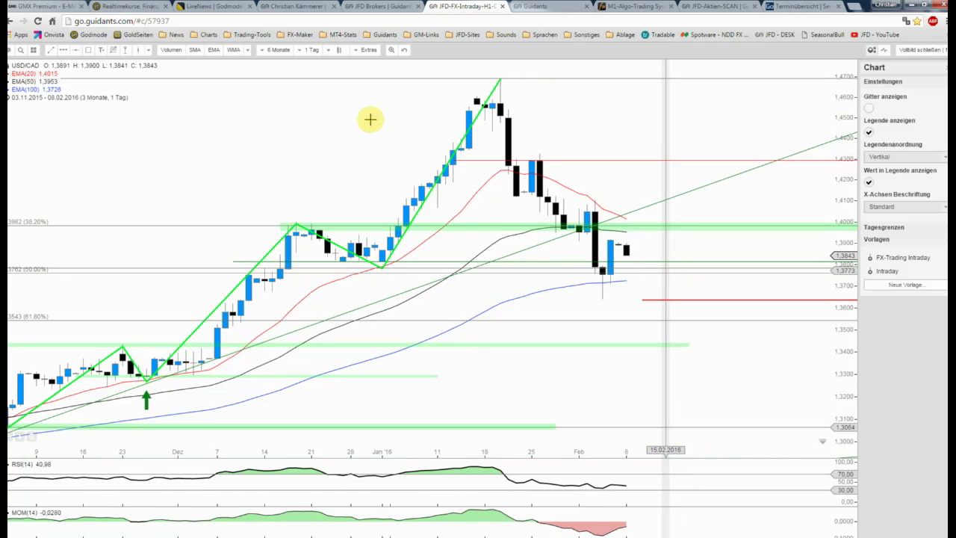
Draw a red trend line from the January high down past the latest candles
{"action": "left_click", "coordinate": [50, 50]}
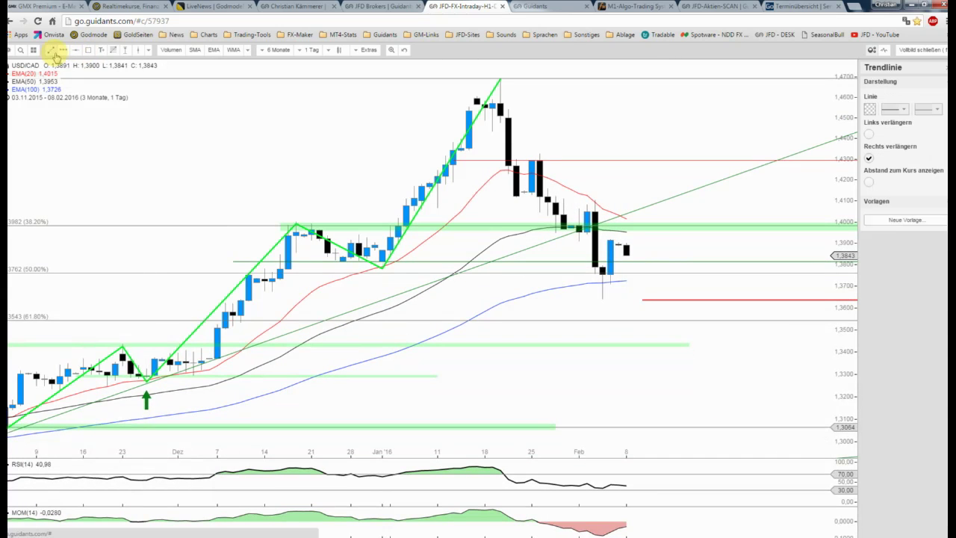
{"action": "left_click", "coordinate": [500, 78]}
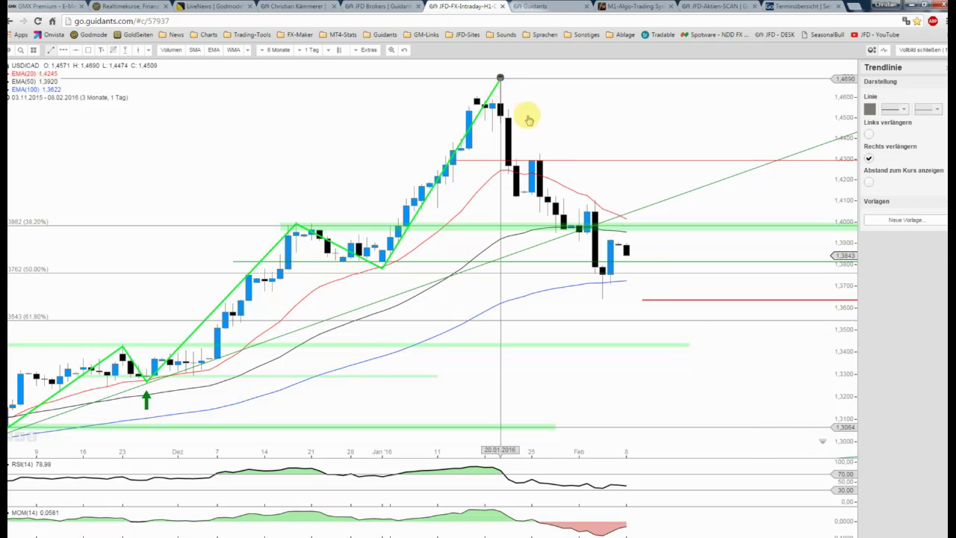
{"action": "left_click", "coordinate": [633, 252]}
{"action": "left_click", "coordinate": [890, 220]}
{"action": "left_click", "coordinate": [683, 246]}
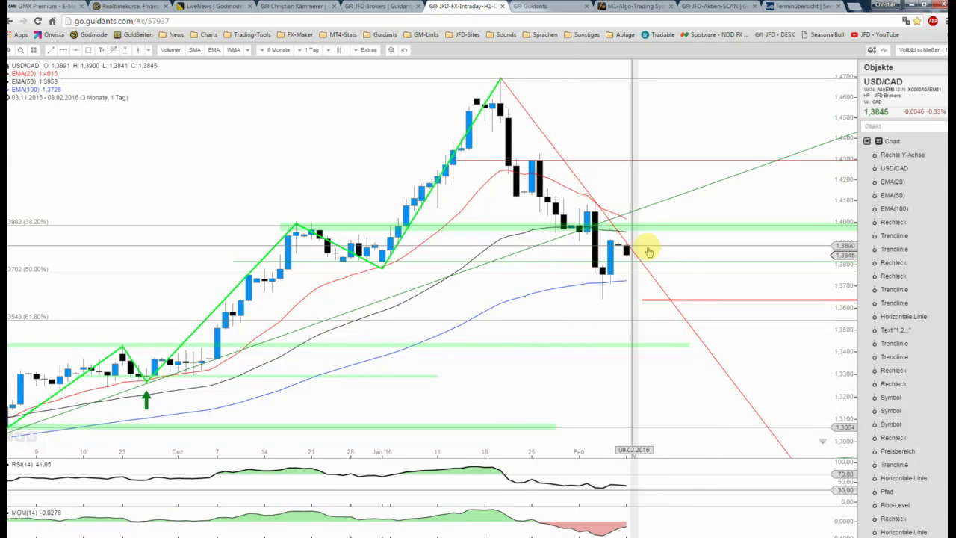
Zoom and shift the daily chart to reveal slightly earlier dates
{"action": "scroll", "coordinate": [649, 252], "scroll_direction": "up", "scroll_amount": 1}
{"action": "scroll", "coordinate": [649, 252], "scroll_direction": "up", "scroll_amount": 1}
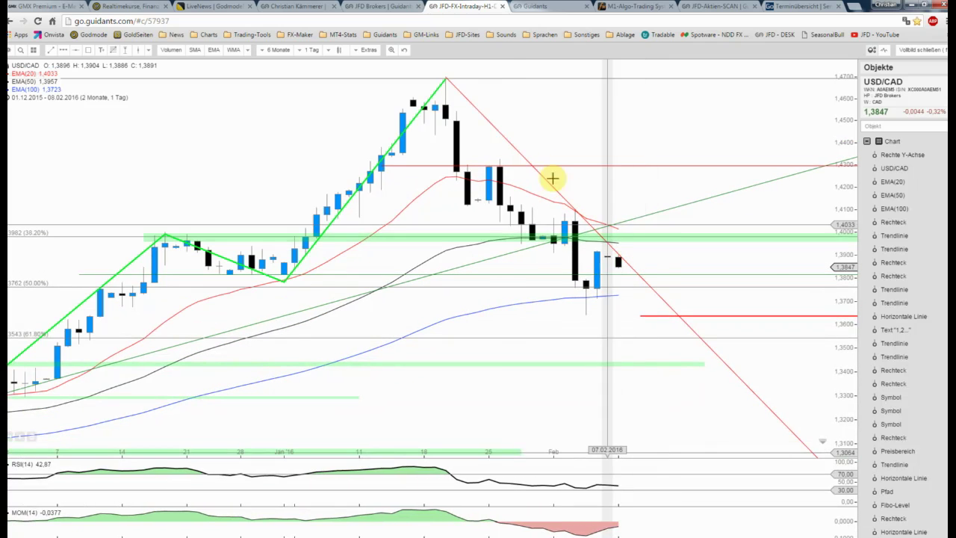
{"action": "scroll", "coordinate": [677, 262], "scroll_direction": "down", "scroll_amount": 1}
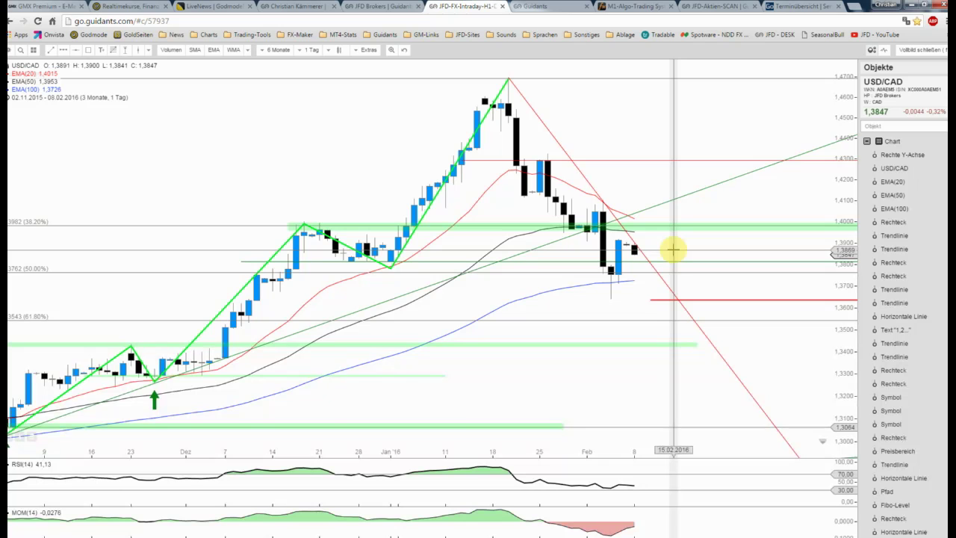
{"action": "scroll", "coordinate": [673, 250], "scroll_direction": "down", "scroll_amount": 2}
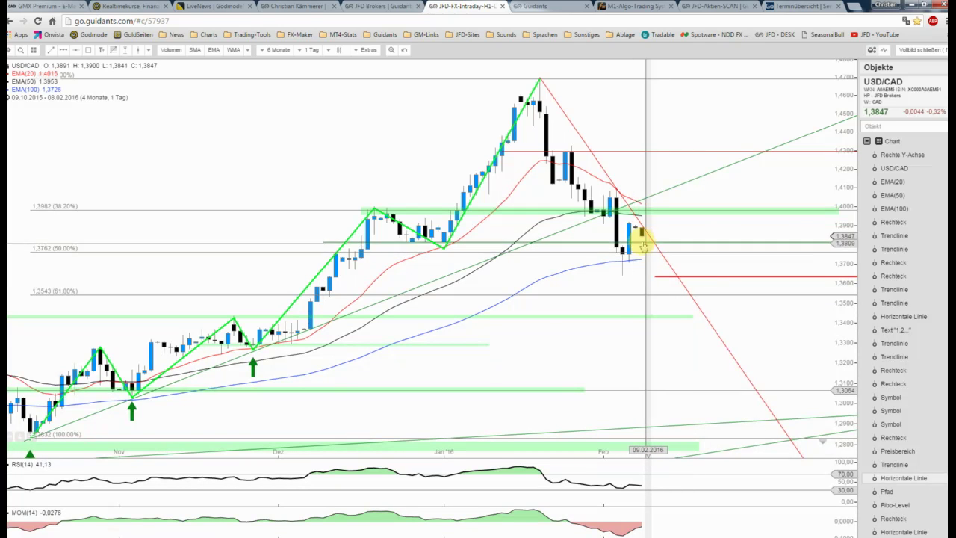
{"action": "scroll", "coordinate": [639, 257], "scroll_direction": "down", "scroll_amount": 1}
{"action": "scroll", "coordinate": [639, 256], "scroll_direction": "down", "scroll_amount": 1}
{"action": "scroll", "coordinate": [638, 255], "scroll_direction": "down", "scroll_amount": 1}
{"action": "scroll", "coordinate": [637, 255], "scroll_direction": "down", "scroll_amount": 1}
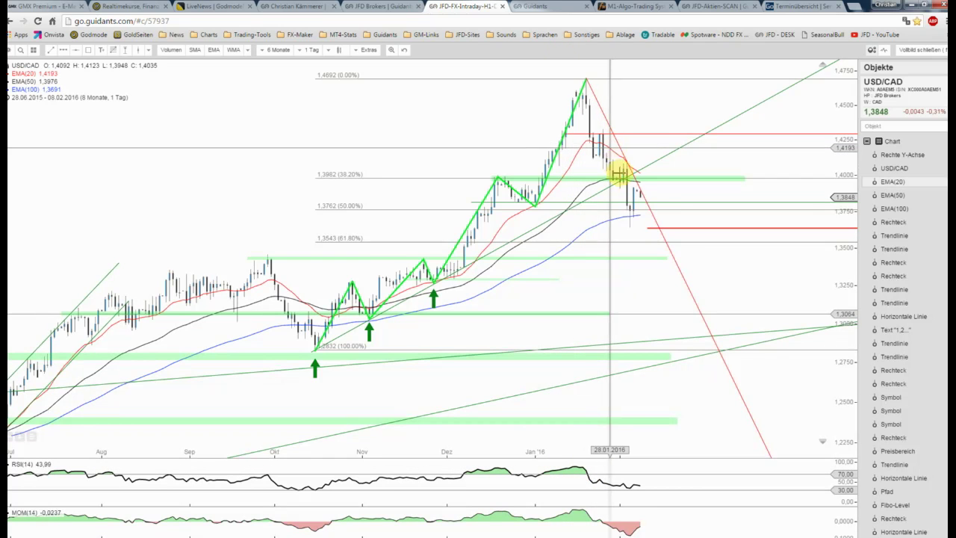
{"action": "scroll", "coordinate": [665, 206], "scroll_direction": "up", "scroll_amount": 1}
{"action": "scroll", "coordinate": [665, 206], "scroll_direction": "up", "scroll_amount": 1}
{"action": "scroll", "coordinate": [664, 206], "scroll_direction": "up", "scroll_amount": 1}
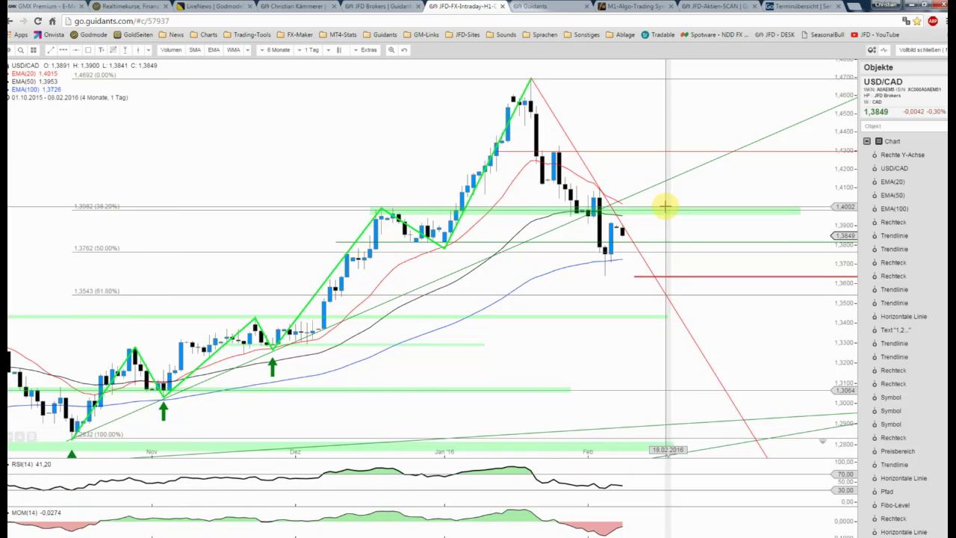
{"action": "left_click_drag", "start_coordinate": [679, 194], "coordinate": [723, 192]}
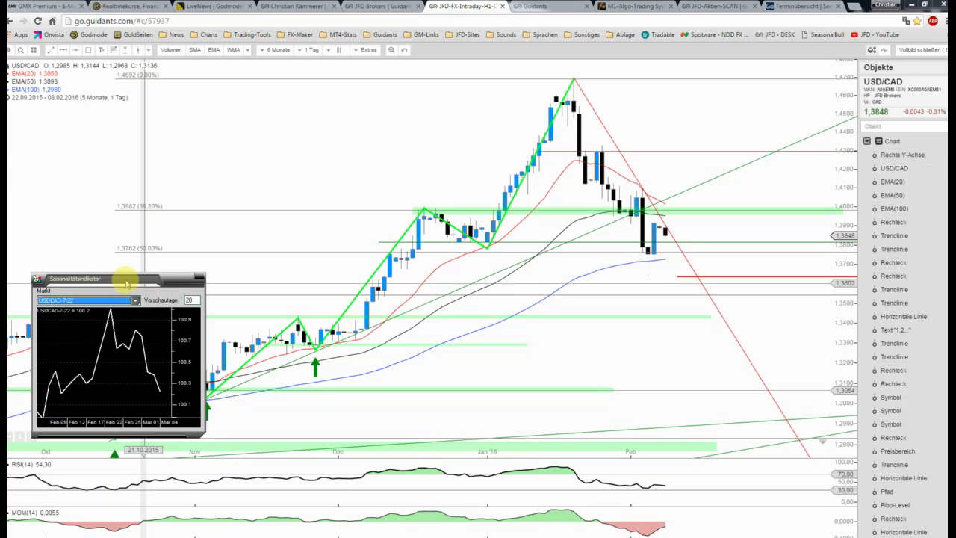
Close the seasonality window and make the green 38.2% zone at 1,3982 dark red
{"action": "left_click_drag", "start_coordinate": [129, 285], "coordinate": [131, 265]}
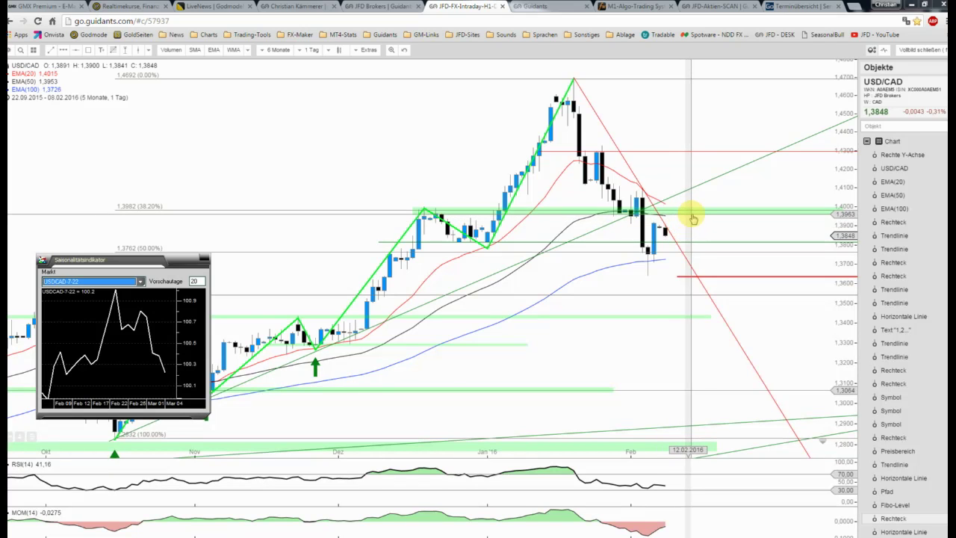
{"action": "left_click", "coordinate": [693, 213]}
{"action": "left_click", "coordinate": [694, 213]}
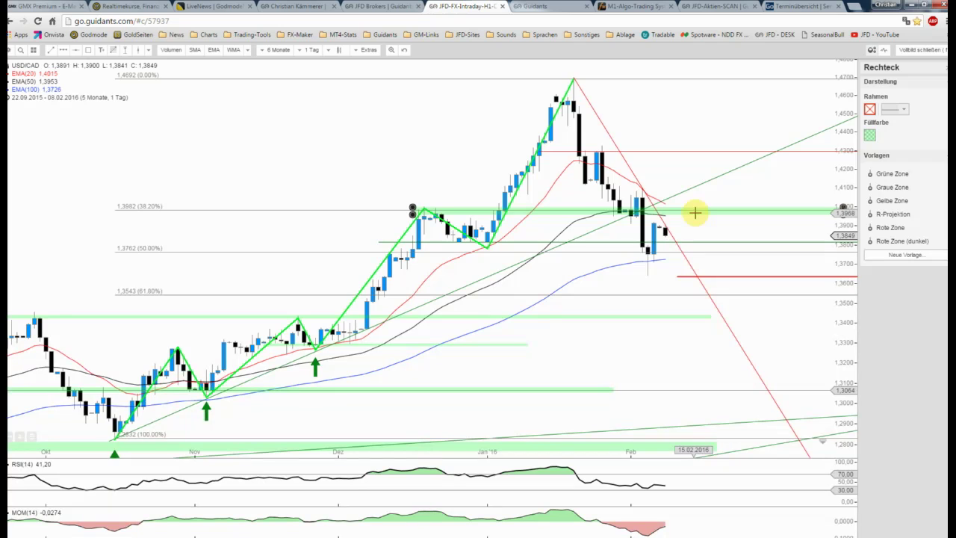
{"action": "left_click", "coordinate": [883, 241]}
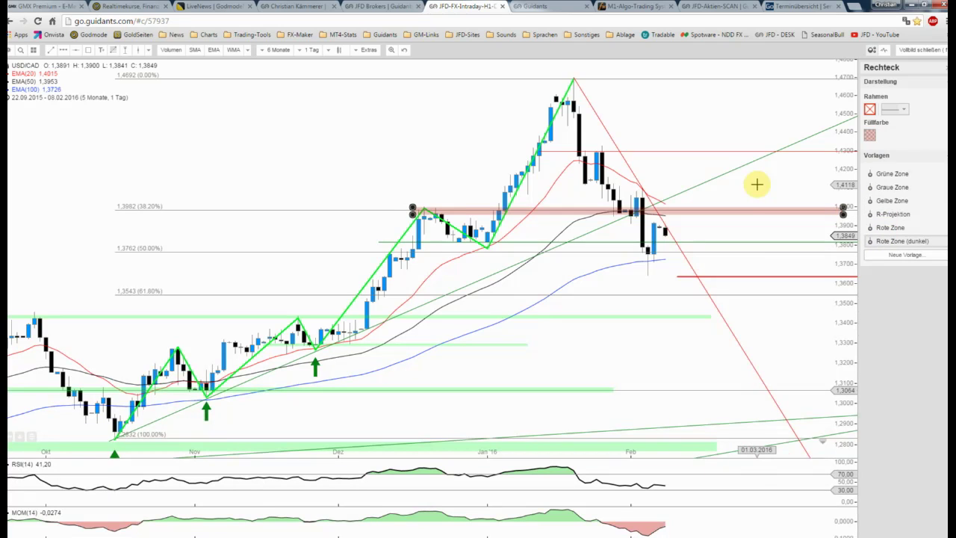
Move the red stop line up to about 1,3714, then save the annotated chart with Speichern
{"action": "left_click", "coordinate": [757, 185]}
{"action": "left_click", "coordinate": [721, 275]}
{"action": "left_click_drag", "start_coordinate": [720, 276], "coordinate": [710, 264]}
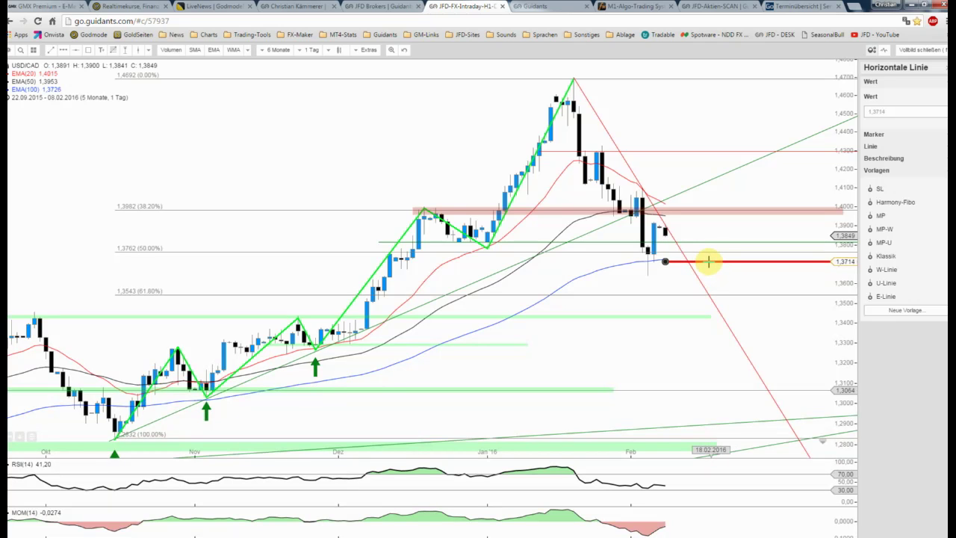
{"action": "left_click", "coordinate": [707, 226]}
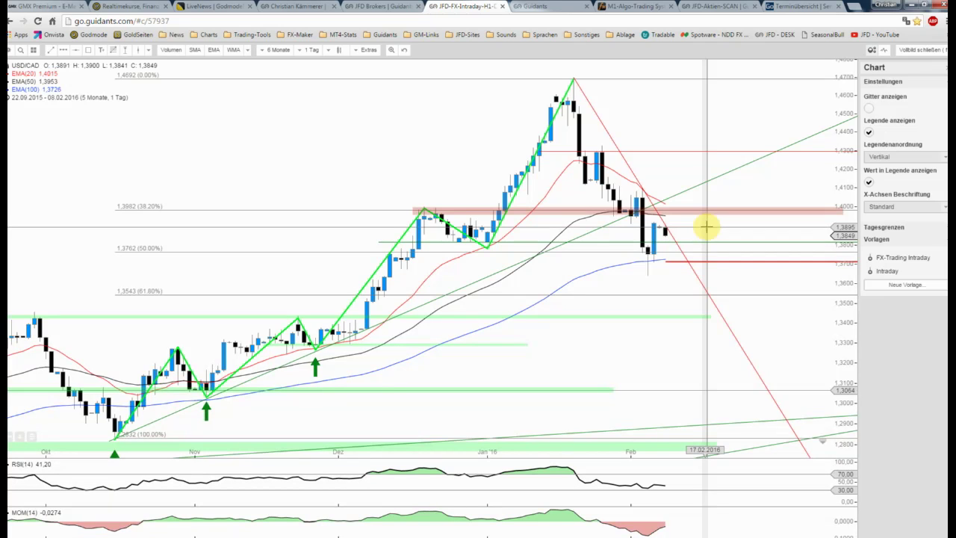
{"action": "left_click", "coordinate": [10, 50]}
{"action": "left_click", "coordinate": [25, 77]}
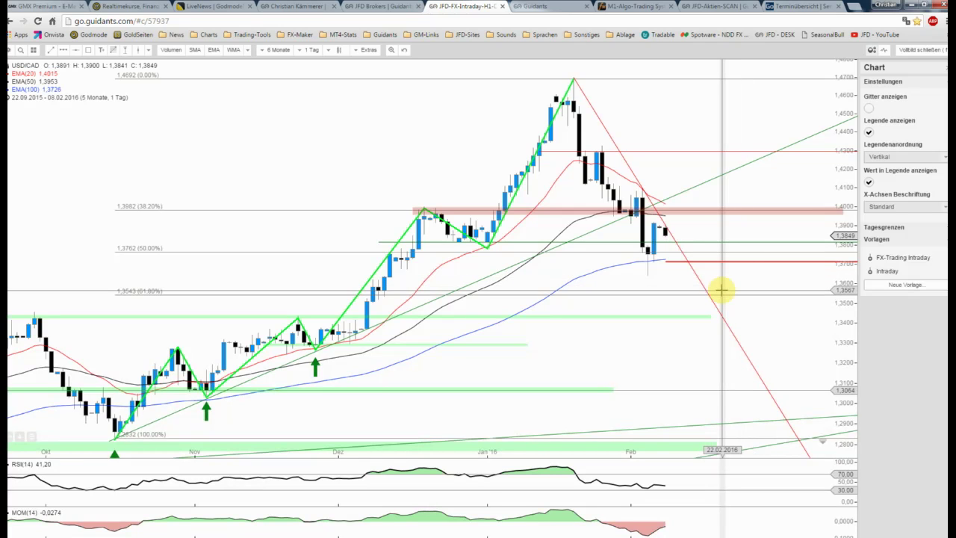
Zoom the full-screen daily chart in and out to review its annotations
{"action": "scroll", "coordinate": [722, 289], "scroll_direction": "down", "scroll_amount": 2}
{"action": "scroll", "coordinate": [721, 291], "scroll_direction": "down", "scroll_amount": 1}
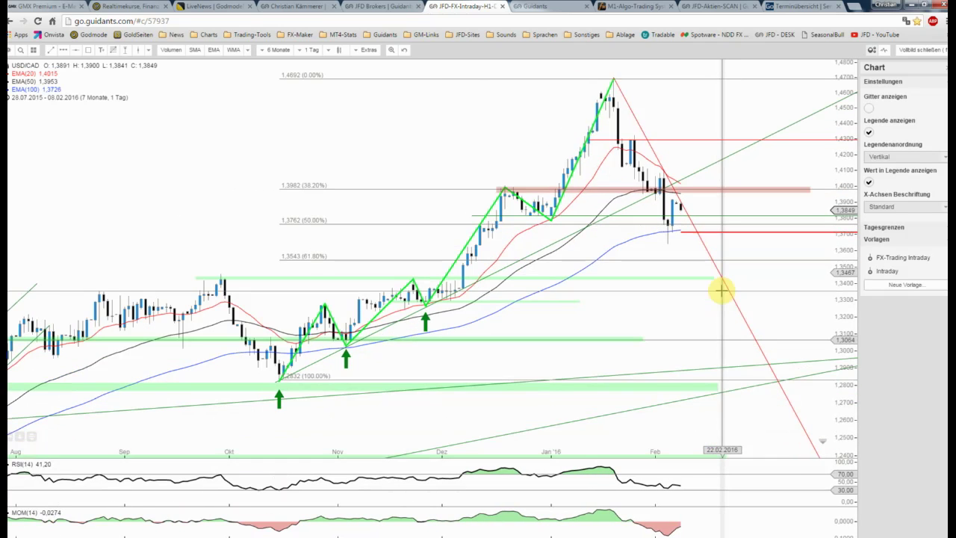
{"action": "scroll", "coordinate": [719, 294], "scroll_direction": "down", "scroll_amount": 1}
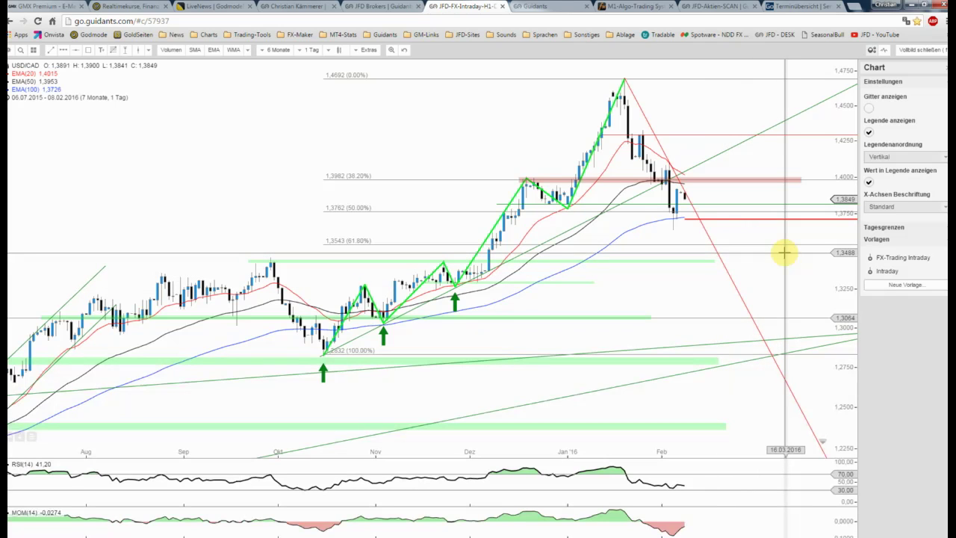
{"action": "scroll", "coordinate": [784, 253], "scroll_direction": "up", "scroll_amount": 1}
{"action": "scroll", "coordinate": [777, 258], "scroll_direction": "up", "scroll_amount": 1}
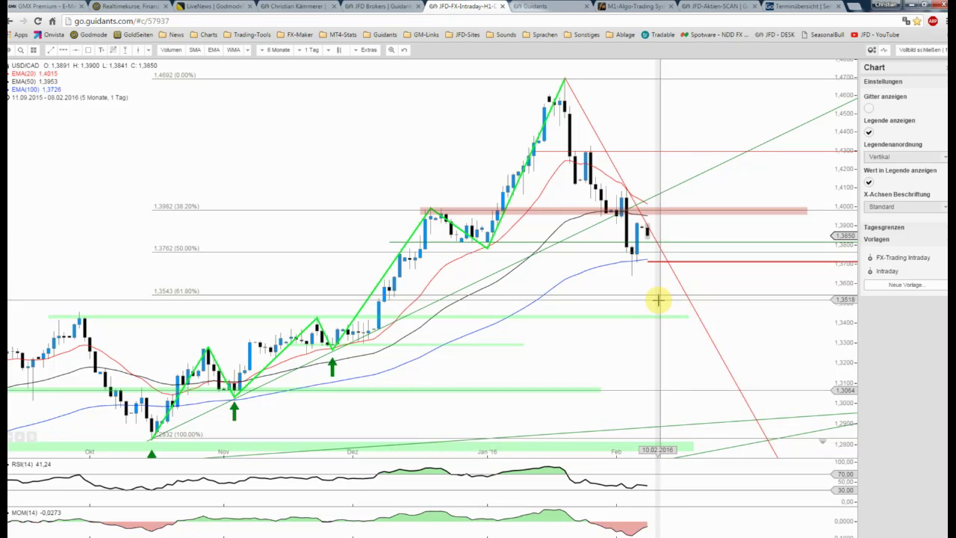
{"action": "scroll", "coordinate": [657, 300], "scroll_direction": "up", "scroll_amount": 1}
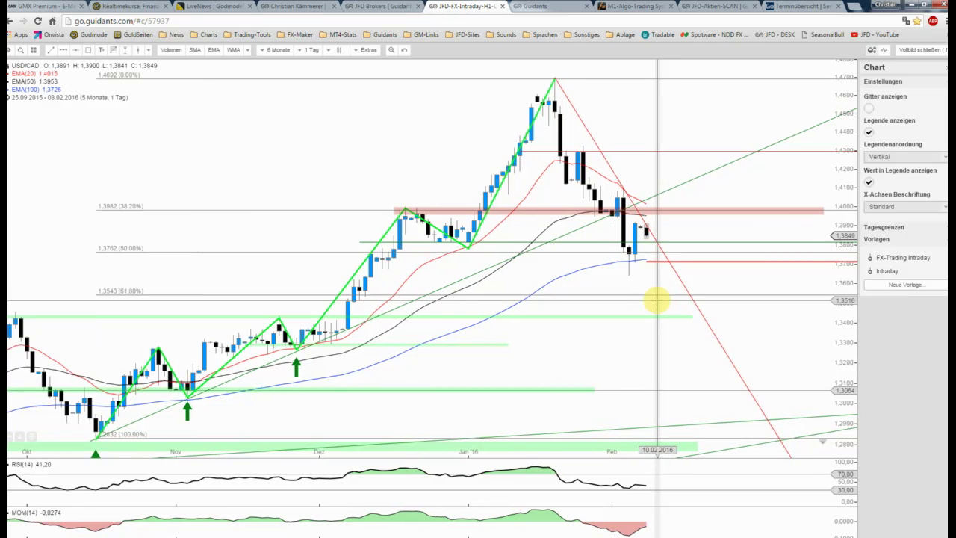
{"action": "scroll", "coordinate": [656, 300], "scroll_direction": "down", "scroll_amount": 1}
{"action": "scroll", "coordinate": [657, 301], "scroll_direction": "down", "scroll_amount": 1}
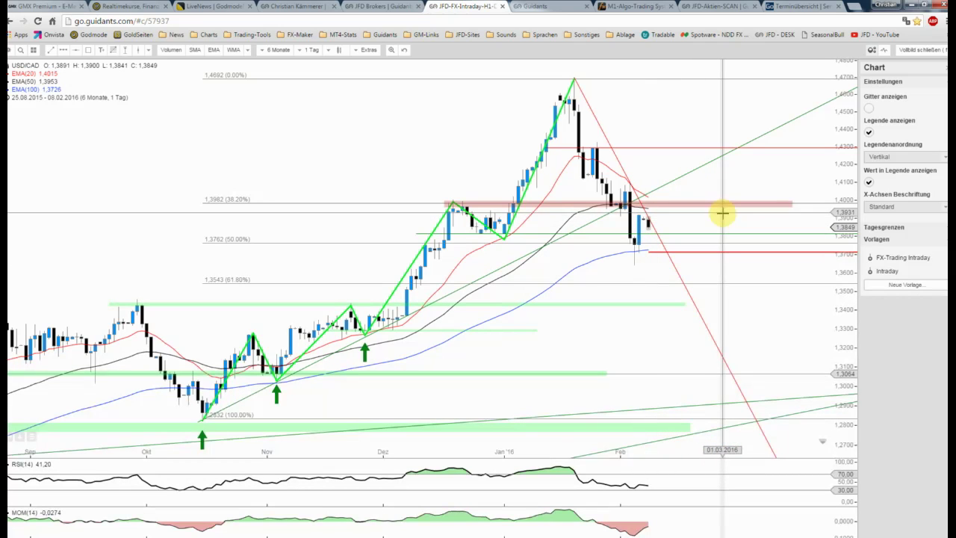
Show the hourly chart full screen and nudge its green horizontal line up to about 1,3923
{"action": "left_click", "coordinate": [900, 54]}
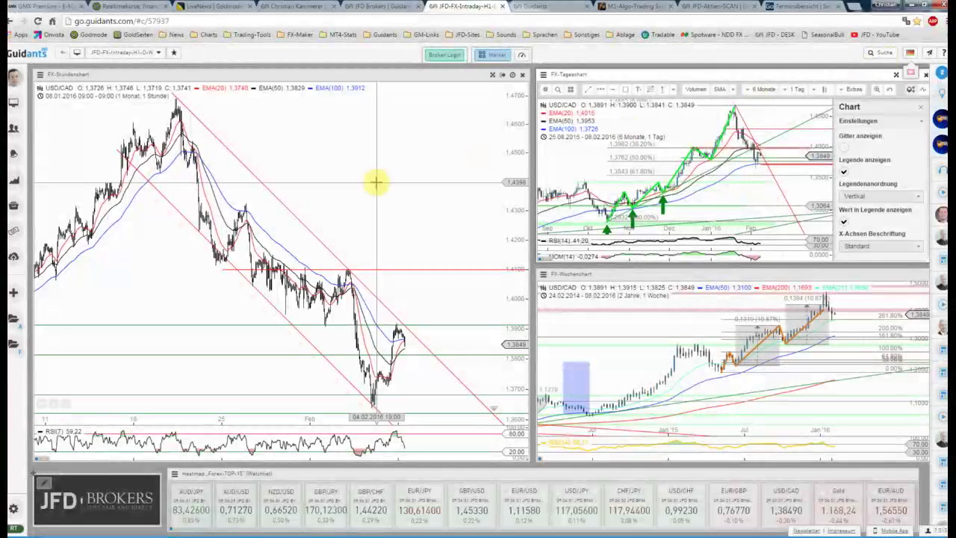
{"action": "left_click", "coordinate": [492, 75]}
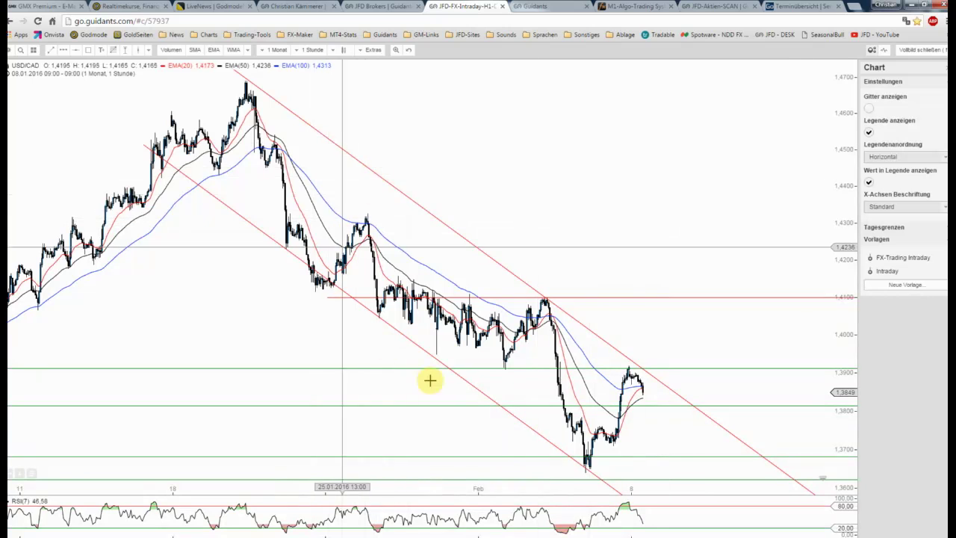
{"action": "scroll", "coordinate": [546, 410], "scroll_direction": "down", "scroll_amount": 2}
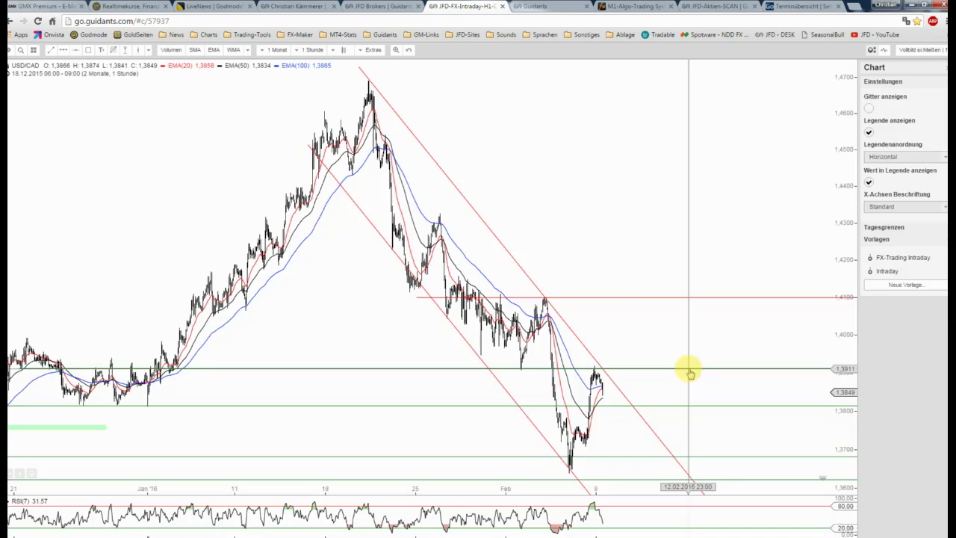
{"action": "left_click", "coordinate": [690, 370]}
{"action": "left_click_drag", "start_coordinate": [712, 367], "coordinate": [625, 368]}
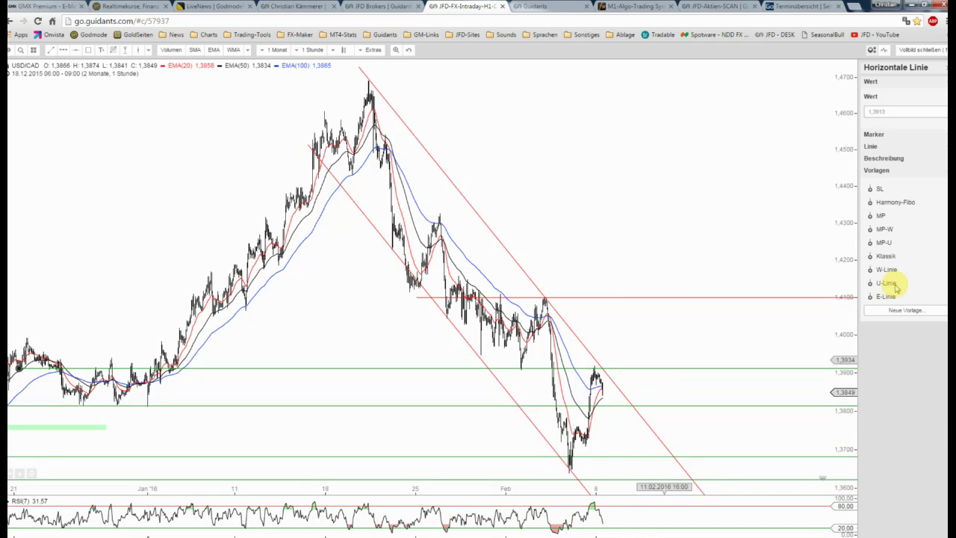
Zoom, pan and stretch the price scale to frame the last week of hourly candles
{"action": "scroll", "coordinate": [738, 334], "scroll_direction": "up", "scroll_amount": 2}
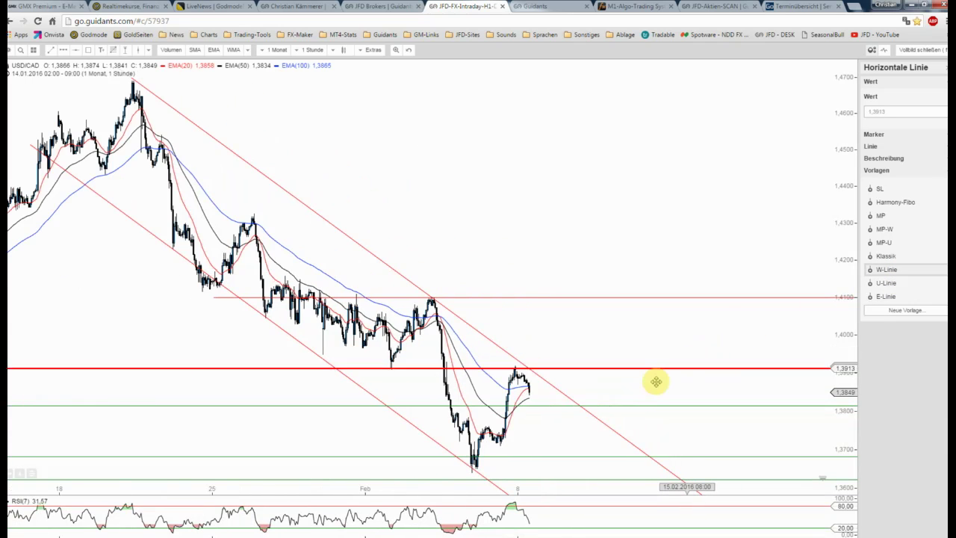
{"action": "scroll", "coordinate": [665, 297], "scroll_direction": "up", "scroll_amount": 2}
{"action": "scroll", "coordinate": [729, 285], "scroll_direction": "down", "scroll_amount": 3}
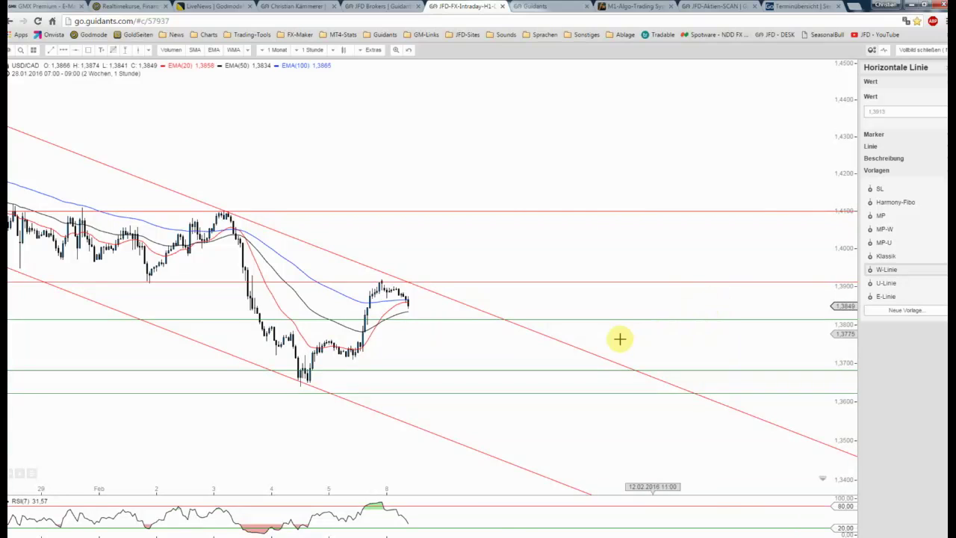
{"action": "scroll", "coordinate": [630, 333], "scroll_direction": "up", "scroll_amount": 2}
{"action": "scroll", "coordinate": [629, 334], "scroll_direction": "up", "scroll_amount": 2}
{"action": "scroll", "coordinate": [629, 334], "scroll_direction": "down", "scroll_amount": 2}
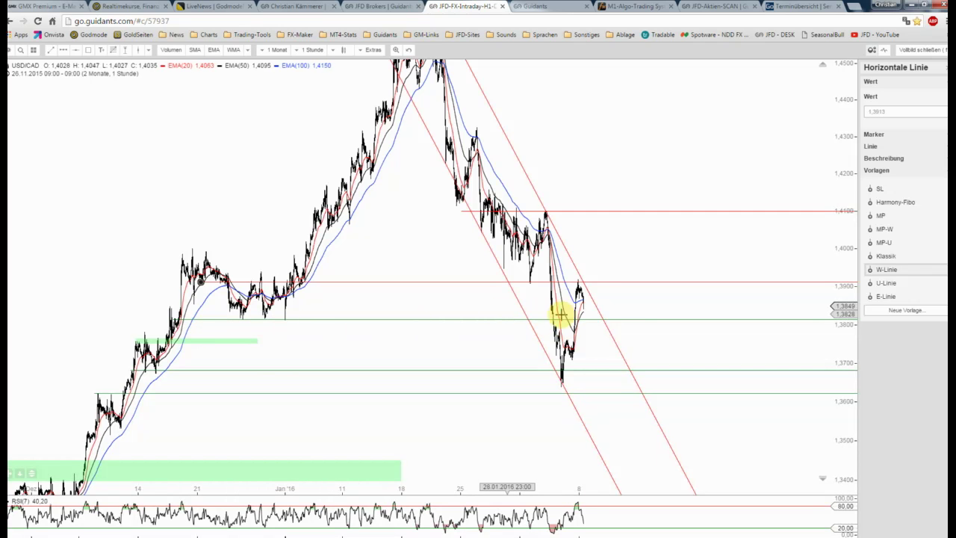
{"action": "scroll", "coordinate": [651, 321], "scroll_direction": "up", "scroll_amount": 2}
{"action": "scroll", "coordinate": [639, 312], "scroll_direction": "up", "scroll_amount": 2}
{"action": "scroll", "coordinate": [702, 301], "scroll_direction": "up", "scroll_amount": 1}
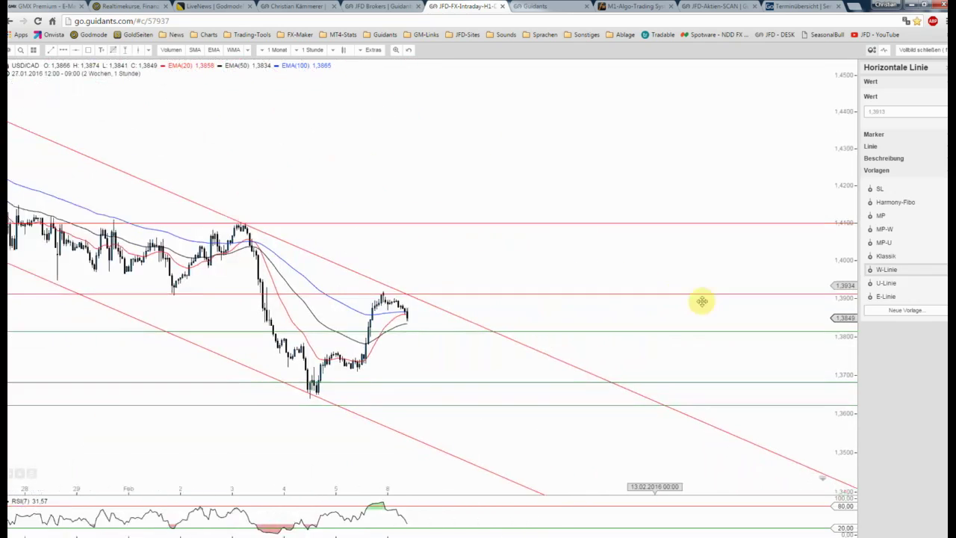
{"action": "left_click_drag", "start_coordinate": [702, 301], "coordinate": [764, 321]}
{"action": "left_click_drag", "start_coordinate": [833, 218], "coordinate": [820, 98]}
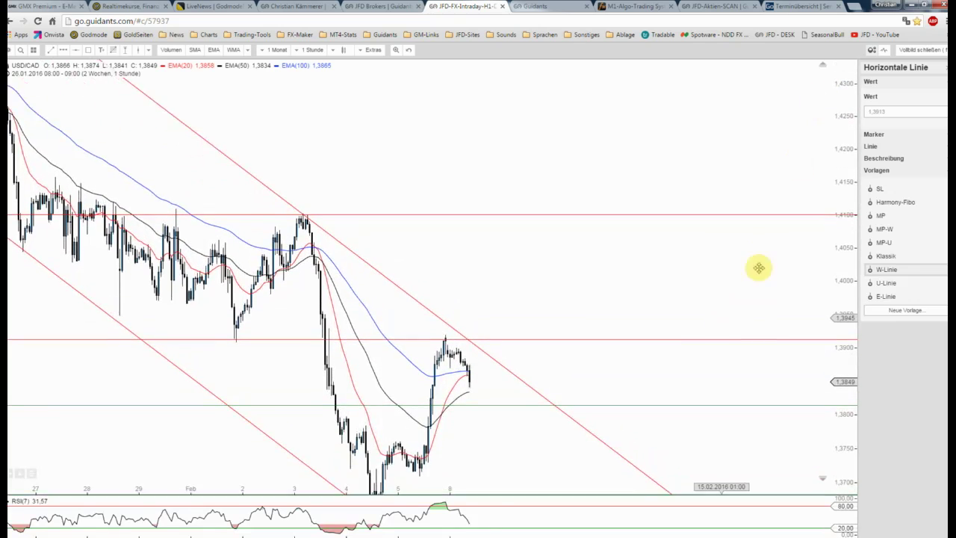
{"action": "scroll", "coordinate": [773, 242], "scroll_direction": "up", "scroll_amount": 2}
{"action": "scroll", "coordinate": [772, 241], "scroll_direction": "up", "scroll_amount": 2}
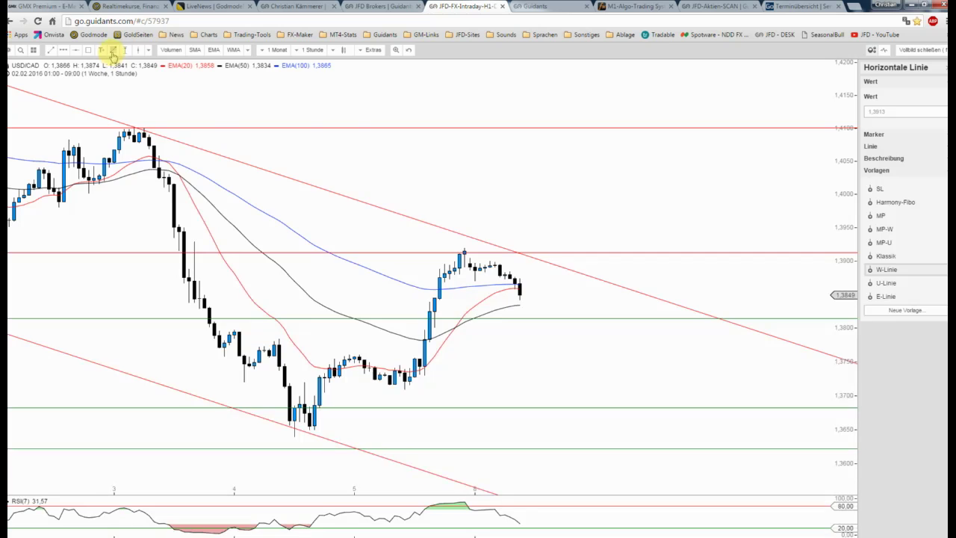
Draw a Fibonacci retracement from the 1.3919 high down to the 1.3639 low
{"action": "left_click", "coordinate": [112, 49]}
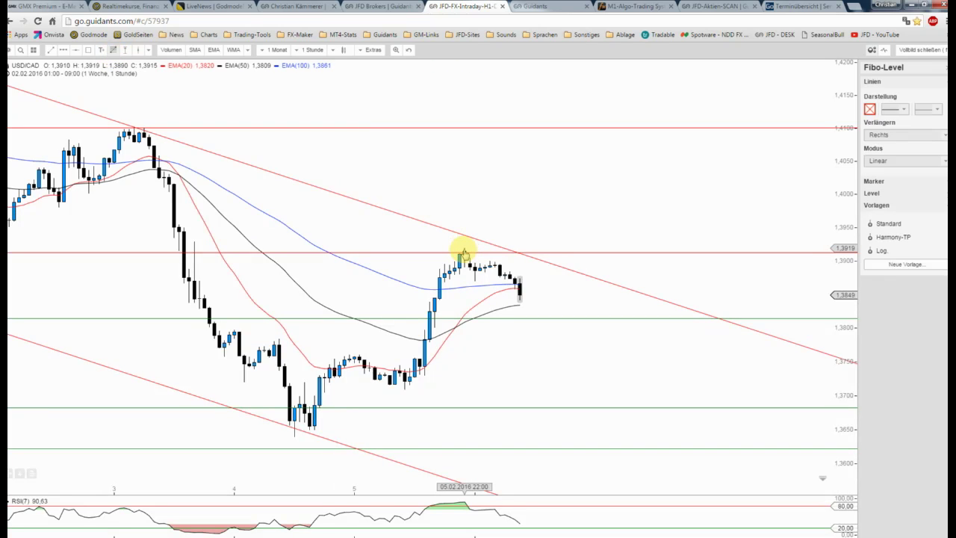
{"action": "mouse_move", "coordinate": [464, 253]}
{"action": "left_mouse_down"}
{"action": "mouse_move", "coordinate": [312, 436]}
{"action": "mouse_move", "coordinate": [296, 441]}
{"action": "left_mouse_up"}
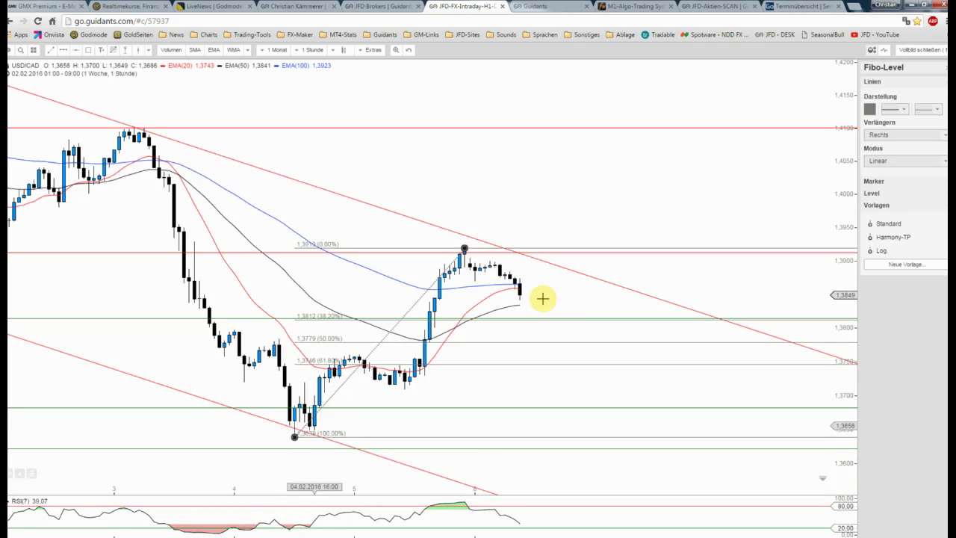
{"action": "left_click", "coordinate": [321, 316]}
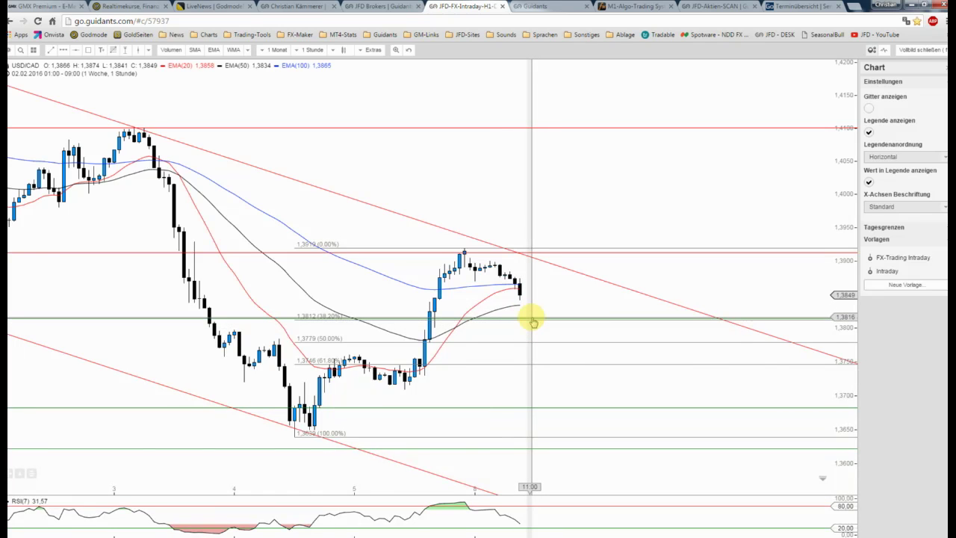
Shift the chart toward earlier history and place the seasonality window at the lower left
{"action": "scroll", "coordinate": [532, 321], "scroll_direction": "down", "scroll_amount": 2}
{"action": "scroll", "coordinate": [533, 320], "scroll_direction": "down", "scroll_amount": 1}
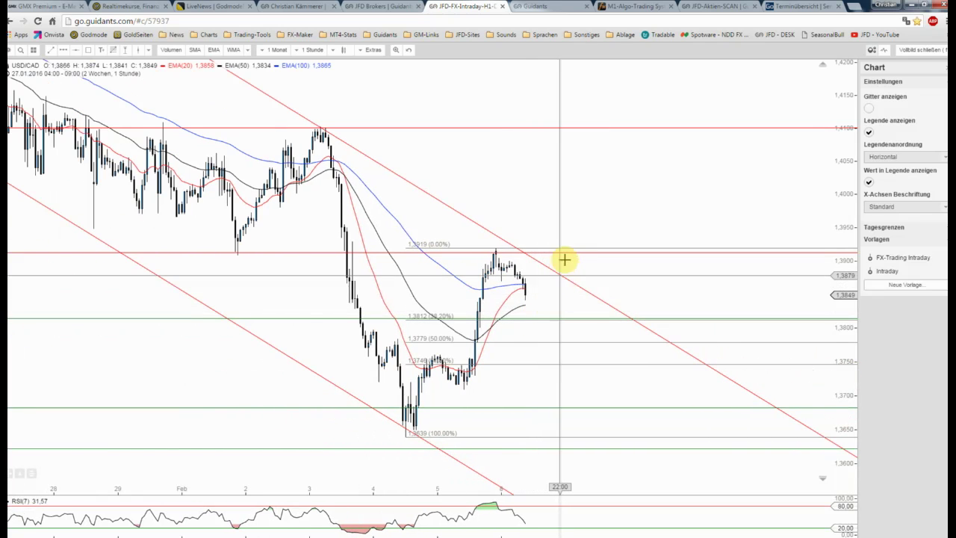
{"action": "scroll", "coordinate": [551, 291], "scroll_direction": "down", "scroll_amount": 2}
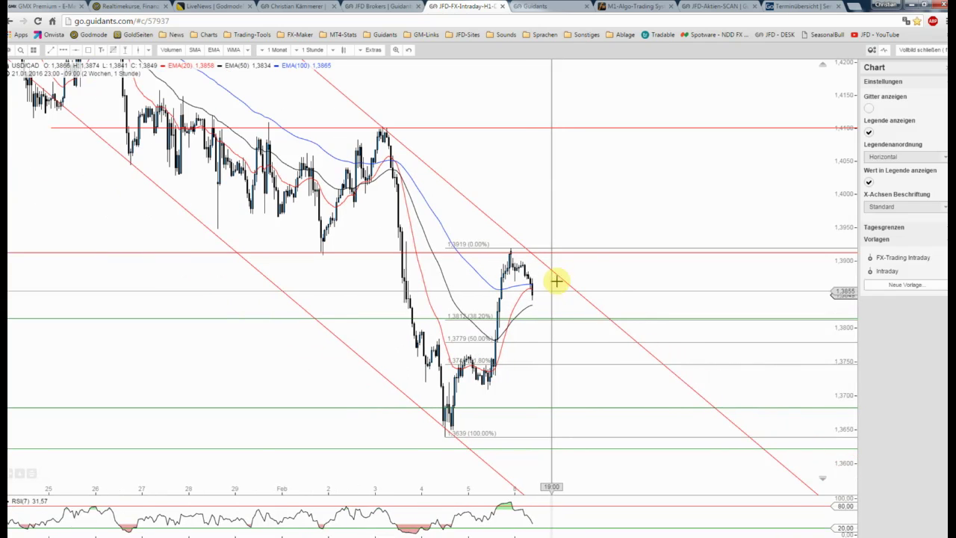
{"action": "left_click_drag", "start_coordinate": [611, 256], "coordinate": [642, 252]}
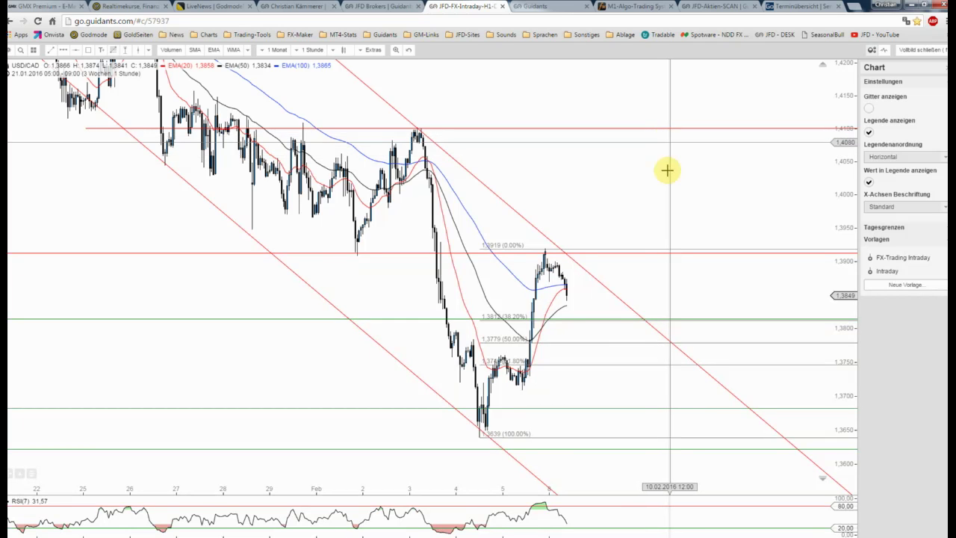
{"action": "scroll", "coordinate": [666, 171], "scroll_direction": "up", "scroll_amount": 2}
{"action": "scroll", "coordinate": [613, 186], "scroll_direction": "up", "scroll_amount": 2}
{"action": "scroll", "coordinate": [493, 209], "scroll_direction": "down", "scroll_amount": 1}
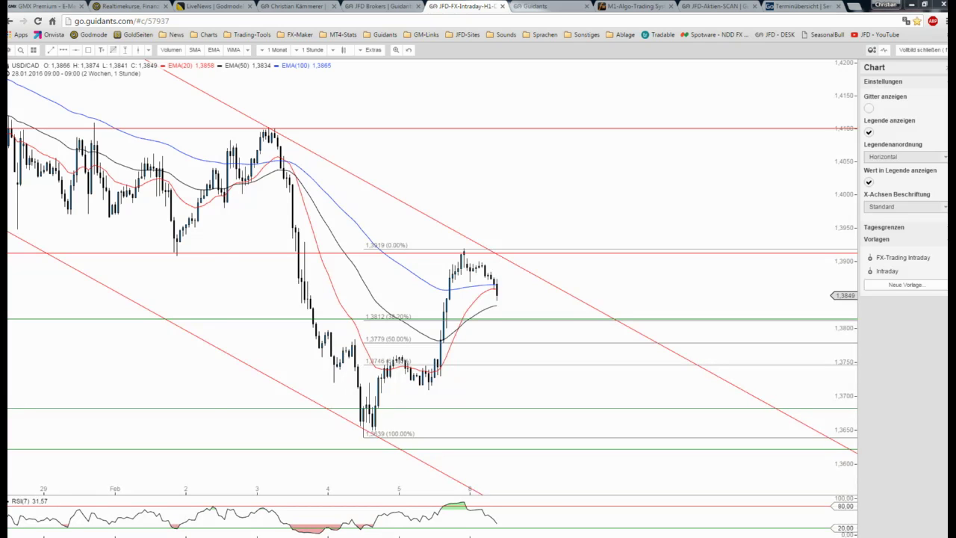
{"action": "left_click_drag", "start_coordinate": [75, 257], "coordinate": [62, 306]}
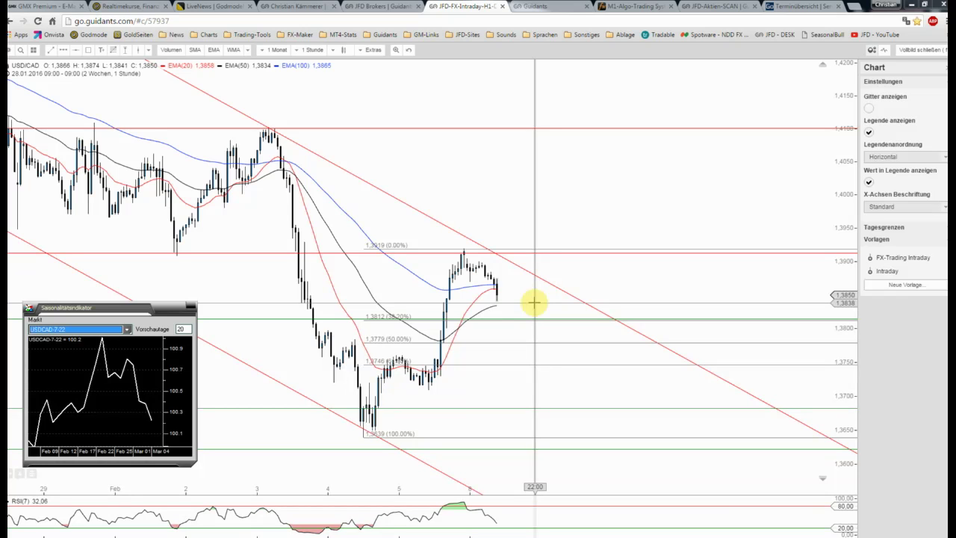
Dismiss the seasonality window and rescale the hourly chart to about three weeks of candles
{"action": "left_click", "coordinate": [565, 381]}
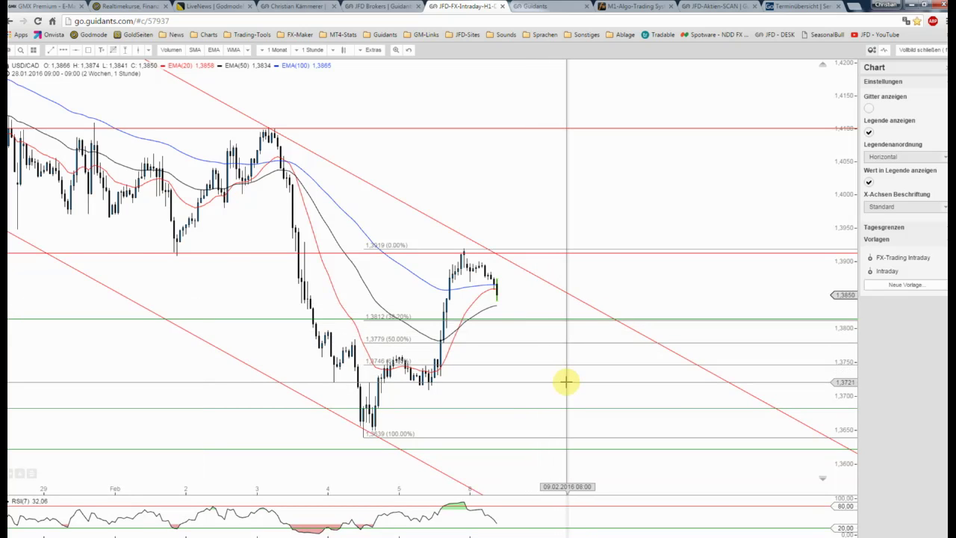
{"action": "scroll", "coordinate": [565, 382], "scroll_direction": "down", "scroll_amount": 5}
{"action": "left_click_drag", "start_coordinate": [843, 154], "coordinate": [847, 354]}
{"action": "mouse_move", "coordinate": [725, 284]}
{"action": "left_mouse_down"}
{"action": "mouse_move", "coordinate": [709, 314]}
{"action": "mouse_move", "coordinate": [651, 271]}
{"action": "left_mouse_up"}
{"action": "scroll", "coordinate": [651, 271], "scroll_direction": "up", "scroll_amount": 2}
{"action": "left_click_drag", "start_coordinate": [738, 261], "coordinate": [836, 219]}
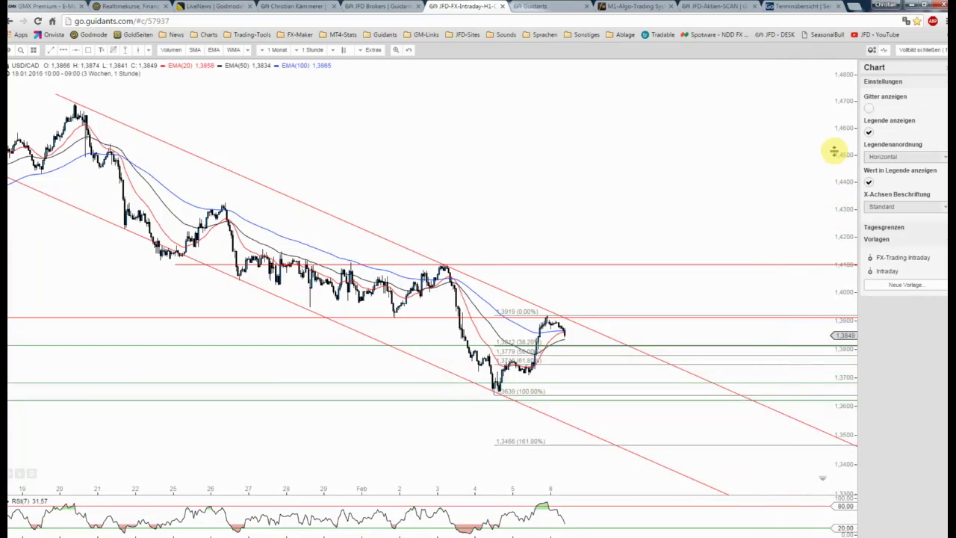
{"action": "left_click_drag", "start_coordinate": [833, 151], "coordinate": [819, 132]}
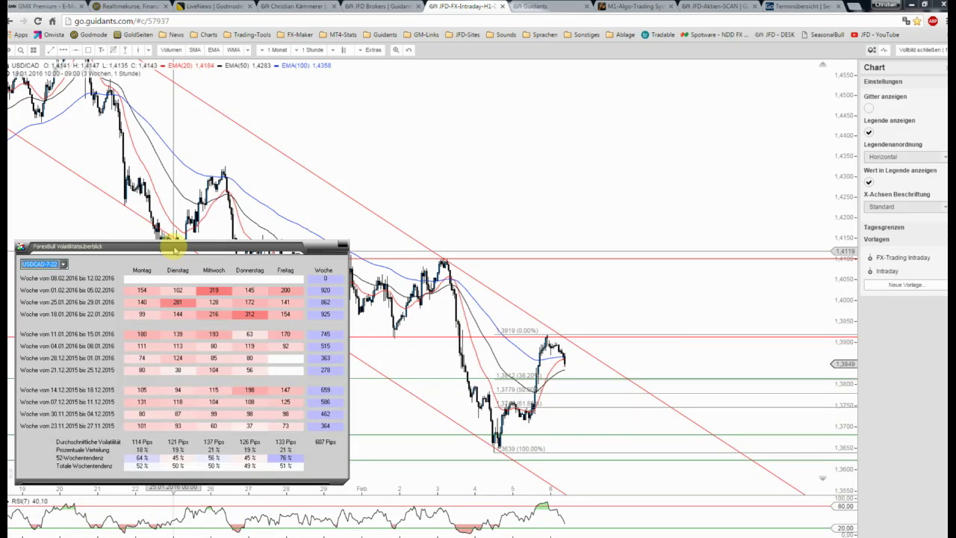
Move the volatility table aside and exit full screen to the hourly, daily and weekly USD/CAD charts
{"action": "left_click_drag", "start_coordinate": [173, 246], "coordinate": [169, 241]}
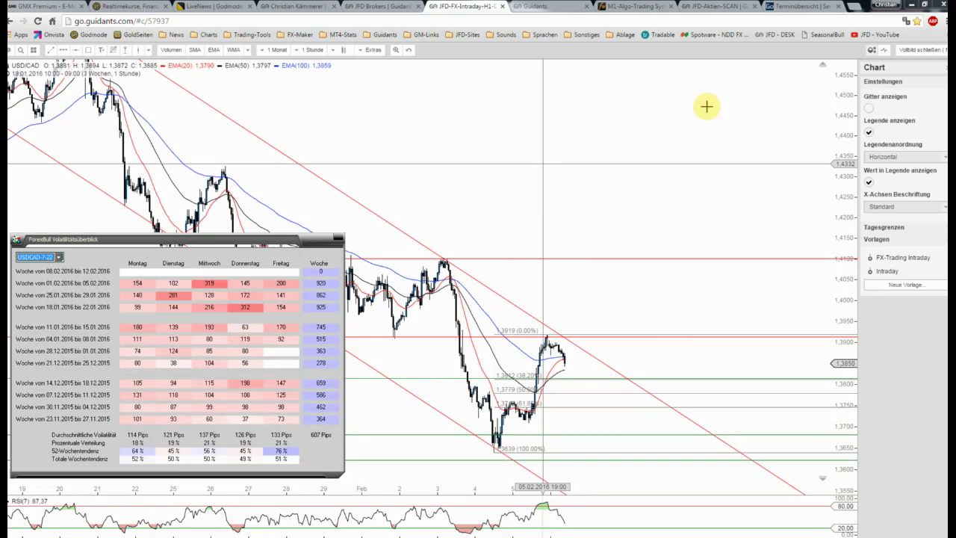
{"action": "left_click", "coordinate": [917, 50]}
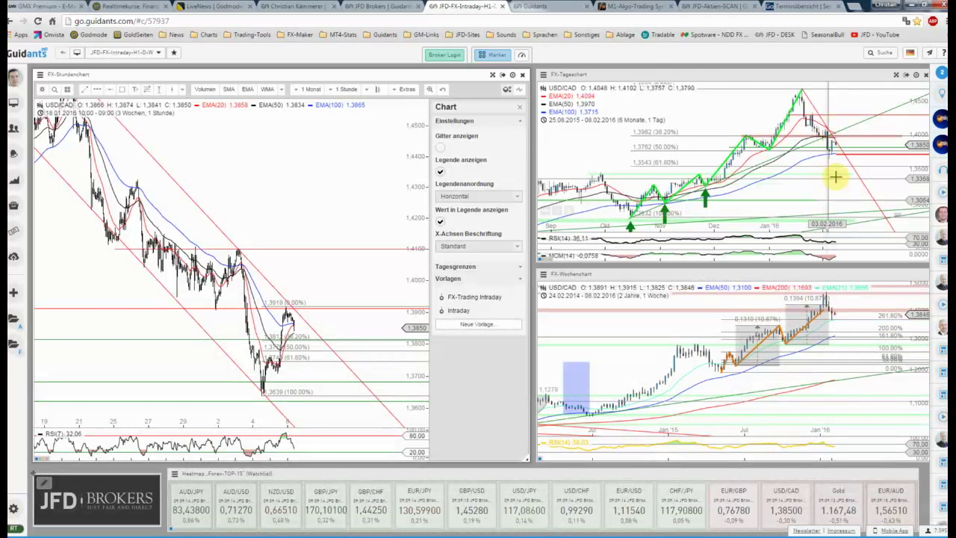
Open the USD/CAD daily chart full screen and raise its horizontal line from 1,3446 to 1,3488
{"action": "left_click", "coordinate": [829, 145]}
{"action": "left_click", "coordinate": [897, 77]}
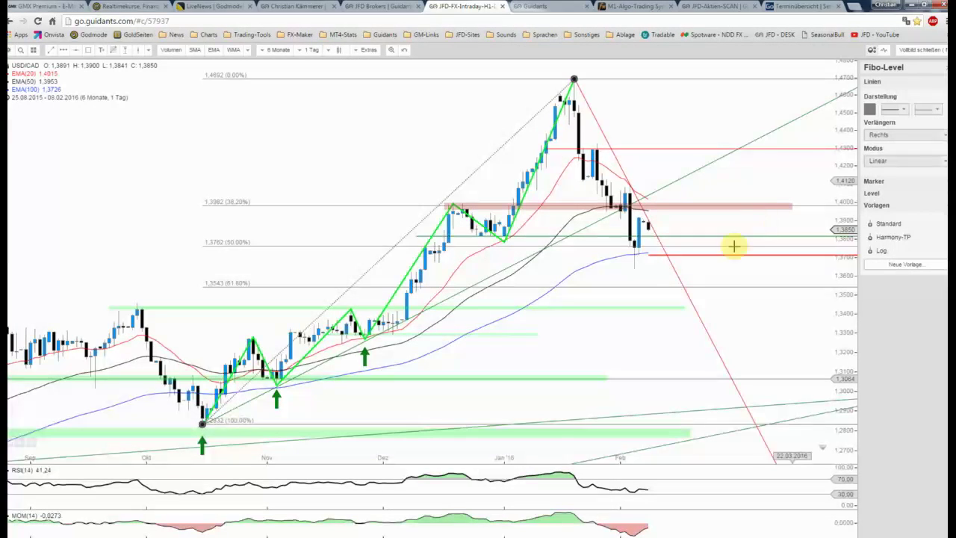
{"action": "left_click", "coordinate": [636, 271]}
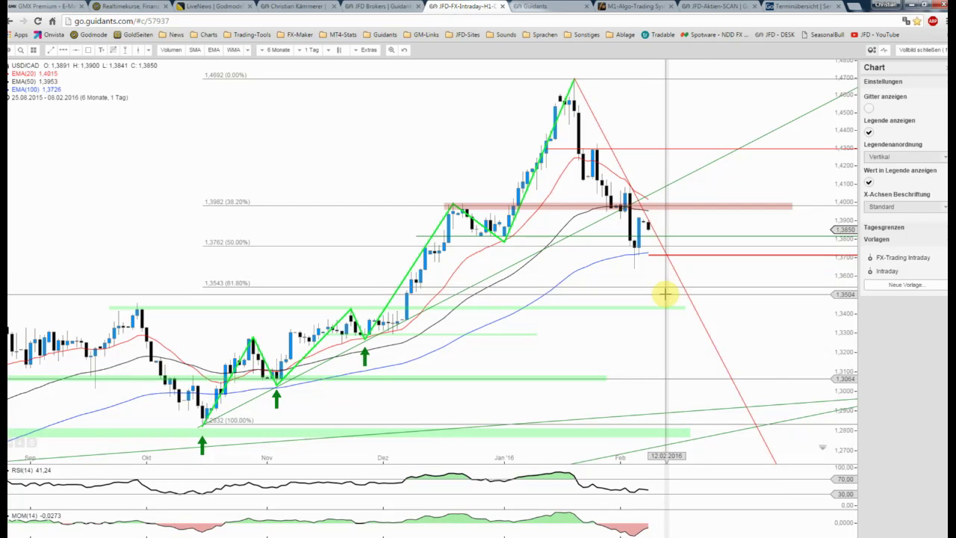
{"action": "left_click_drag", "start_coordinate": [667, 305], "coordinate": [688, 246]}
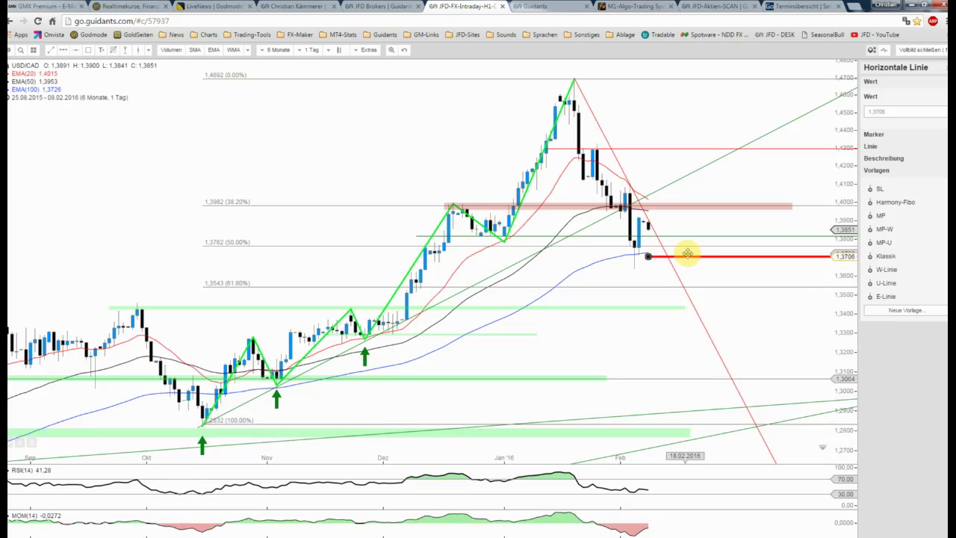
Deselect the line and bring the weekly volatility table and seasonality window over the daily chart
{"action": "left_click", "coordinate": [154, 249]}
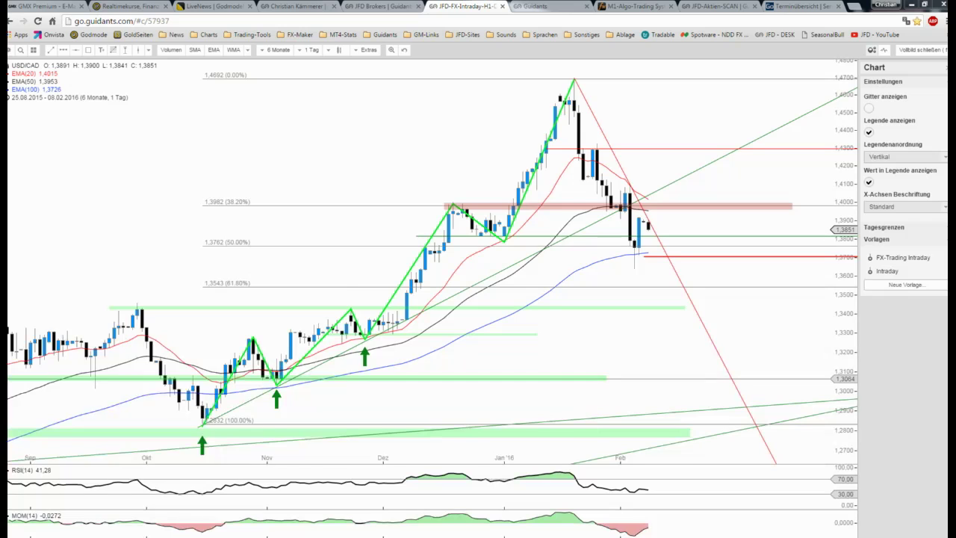
{"action": "key", "text": "alt+Tab"}
{"action": "left_click", "coordinate": [43, 248]}
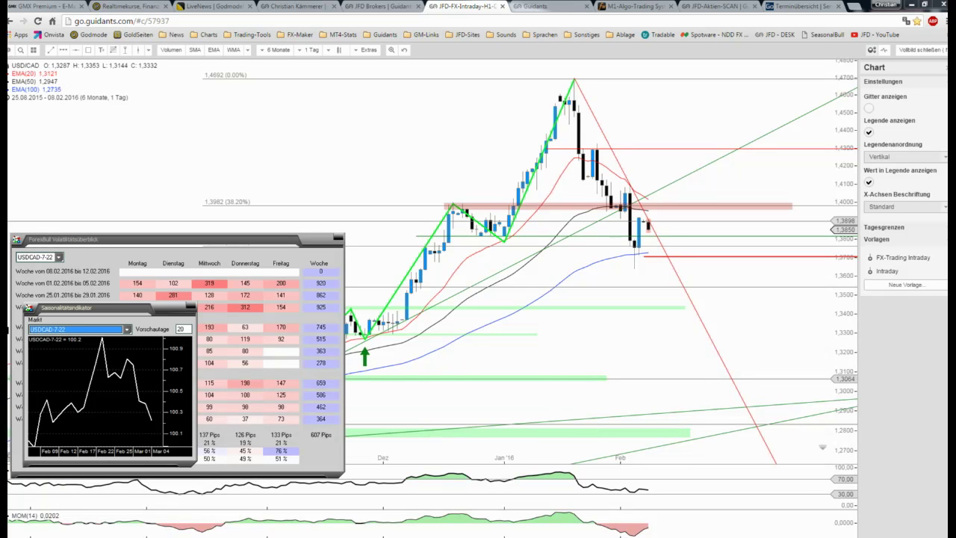